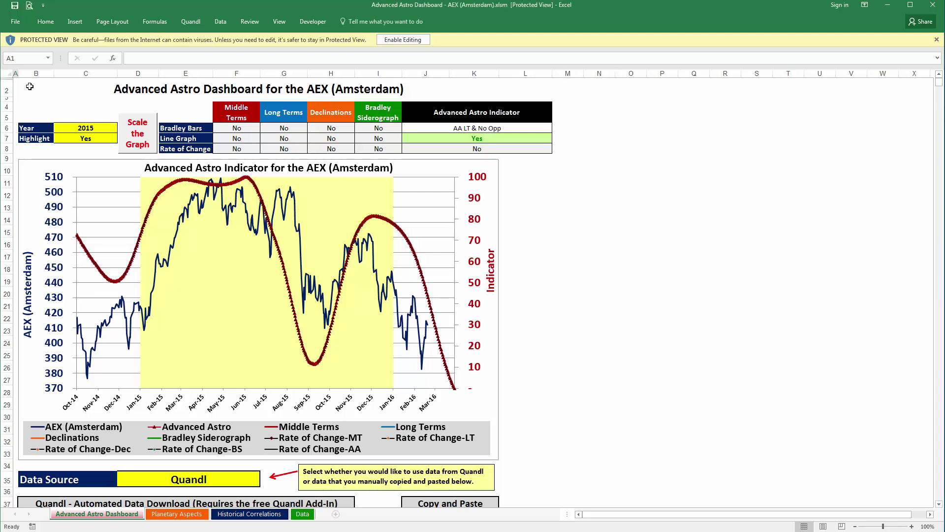
# Enable editing and macro content in the AEX (Amsterdam) dashboard workbook and rescale the graph.
pyautogui.click(143, 89)
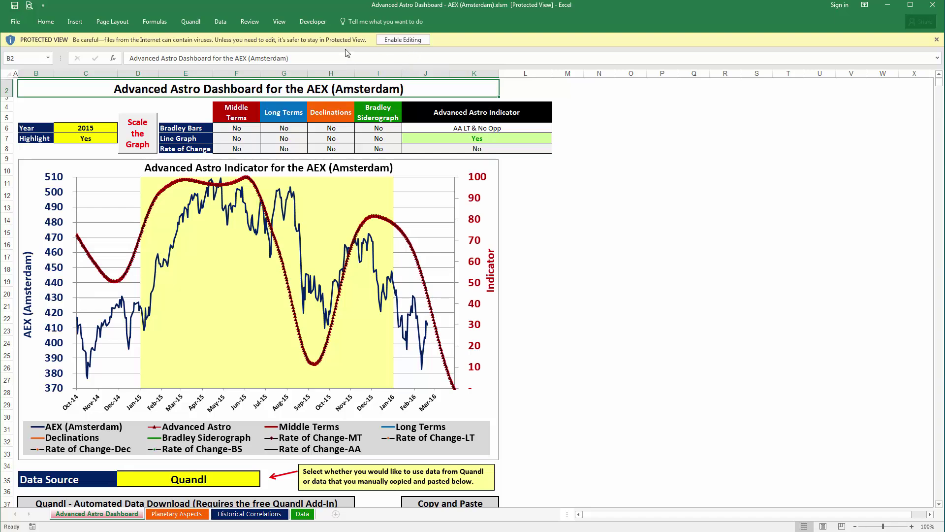
pyautogui.click(399, 41)
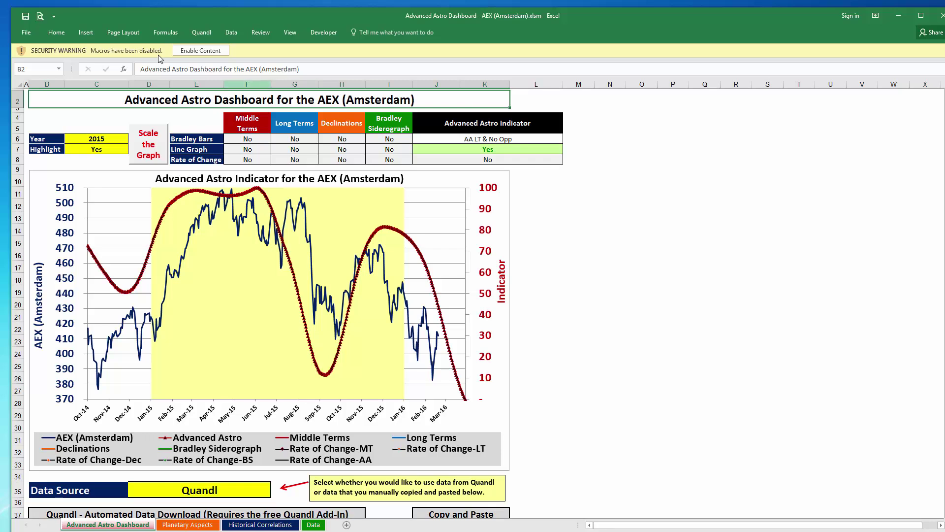
pyautogui.click(207, 52)
pyautogui.click(91, 108)
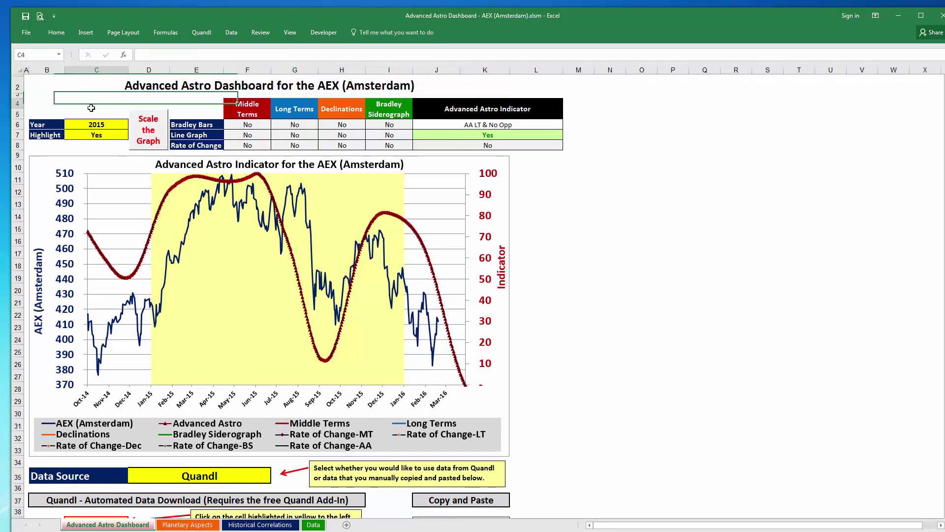
pyautogui.click(151, 143)
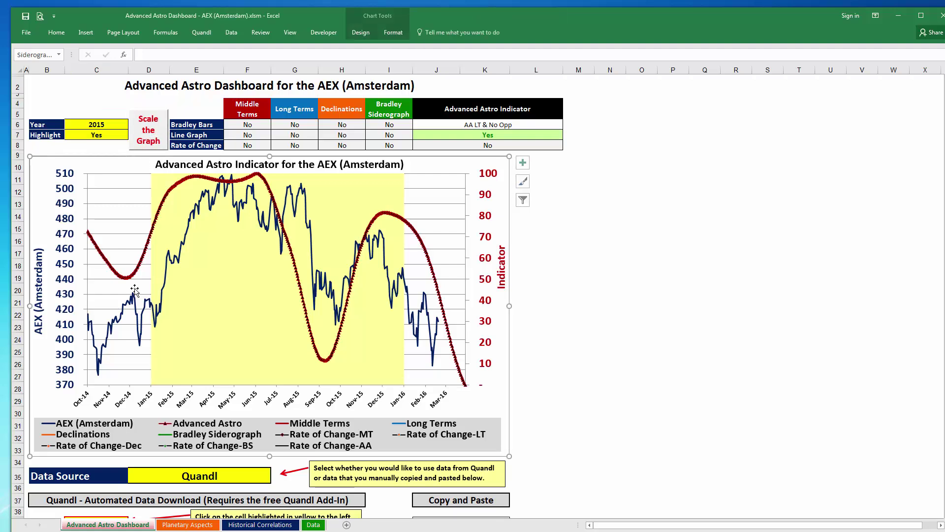
# Set the dashboard year to 2014 and rescale the graph to fit that period.
pyautogui.click(95, 126)
pyautogui.write('20')
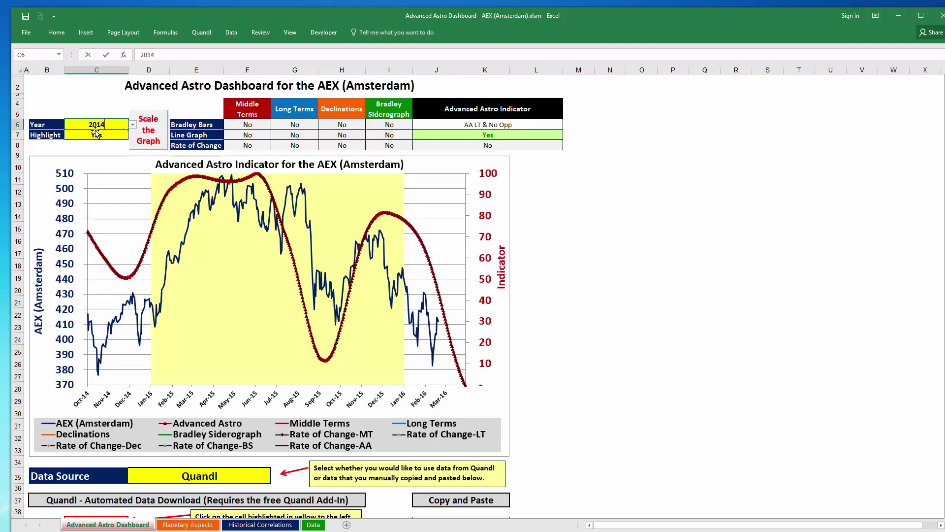
pyautogui.write('14')
pyautogui.press('Return')
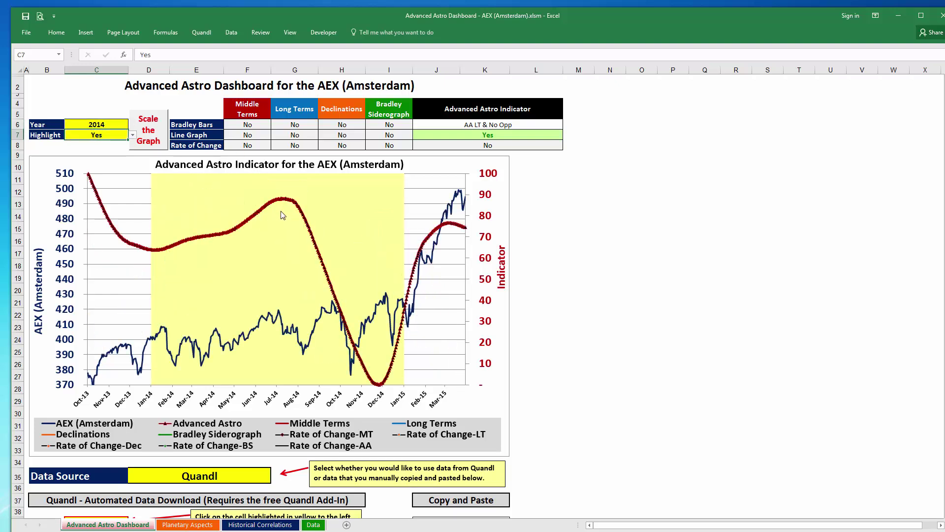
pyautogui.click(151, 130)
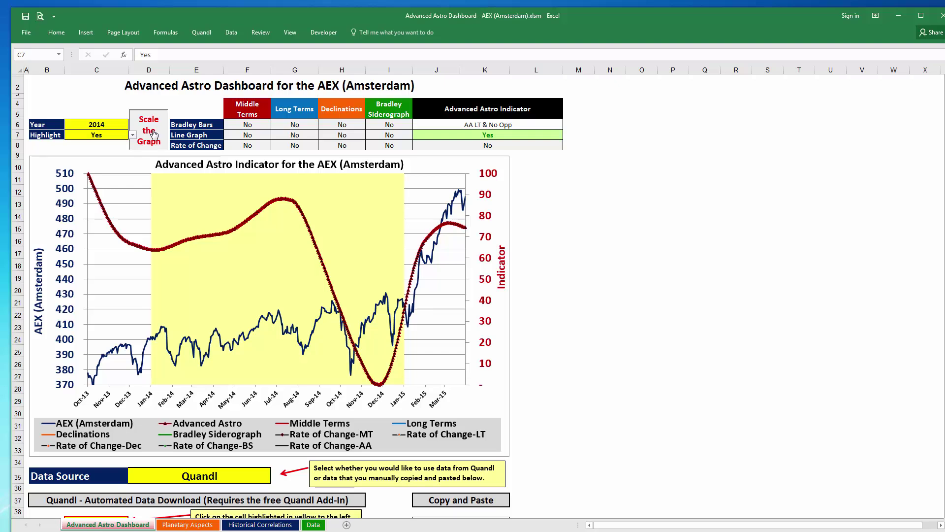
# Change the dashboard year to 2013, rescale the graph and select its AEX price axis.
pyautogui.click(102, 124)
pyautogui.write('201')
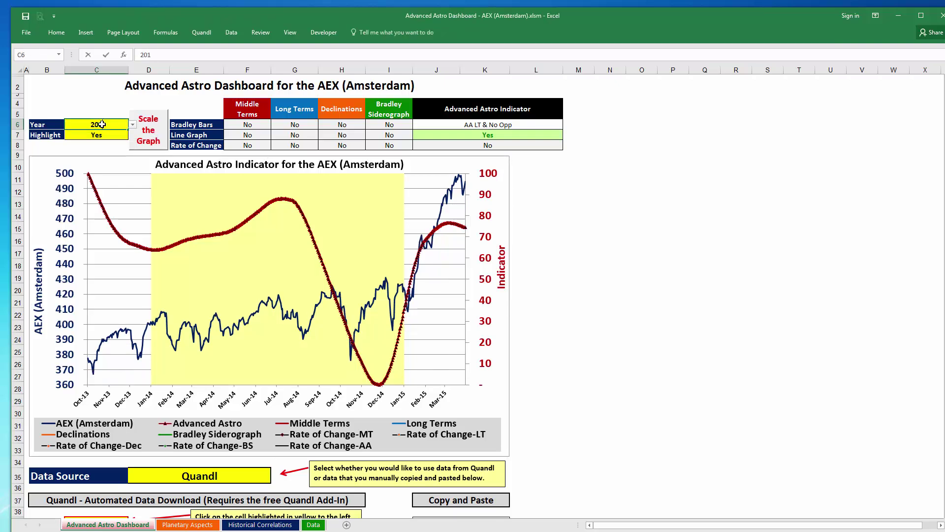
pyautogui.write('3')
pyautogui.press('Return')
pyautogui.click(156, 131)
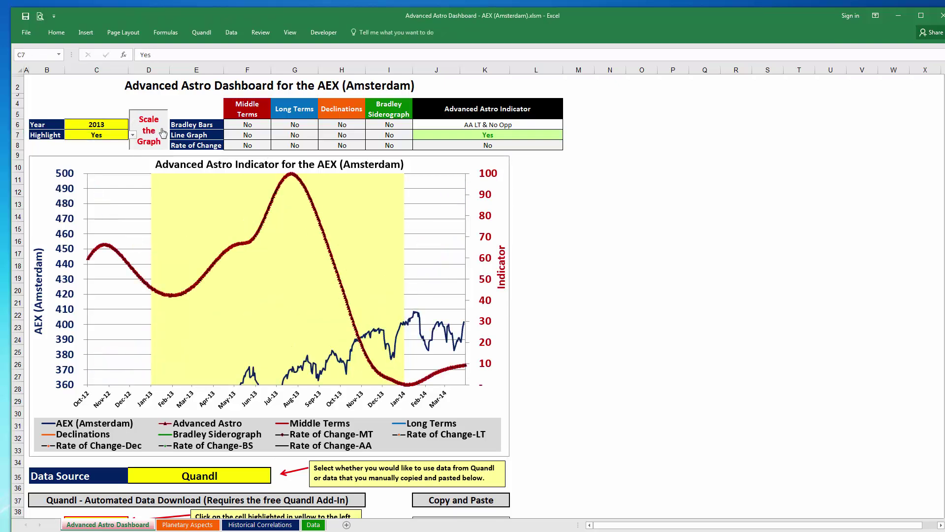
pyautogui.click(66, 285)
pyautogui.rightClick(66, 283)
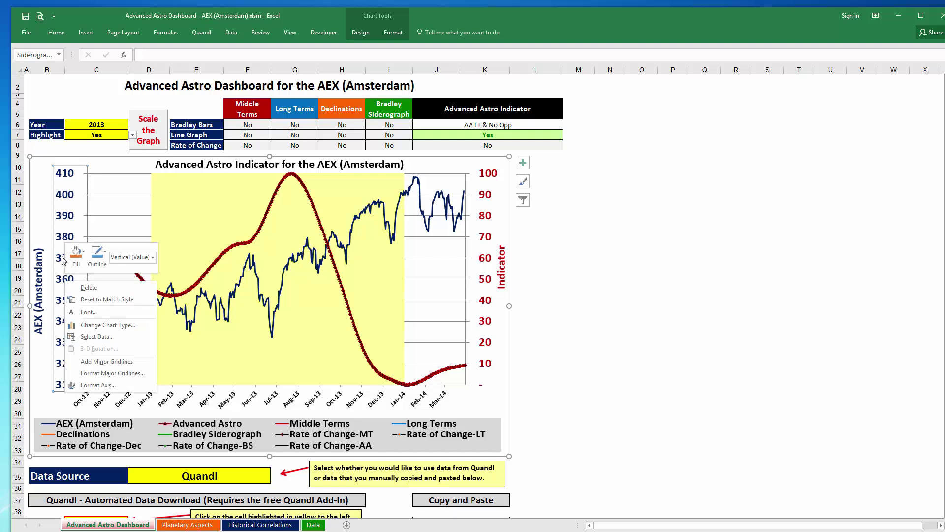
# Set the dashboard year to 2016.
pyautogui.click(96, 126)
pyautogui.write('2015')
pyautogui.press('BackSpace')
pyautogui.write('6')
pyautogui.press('Return')
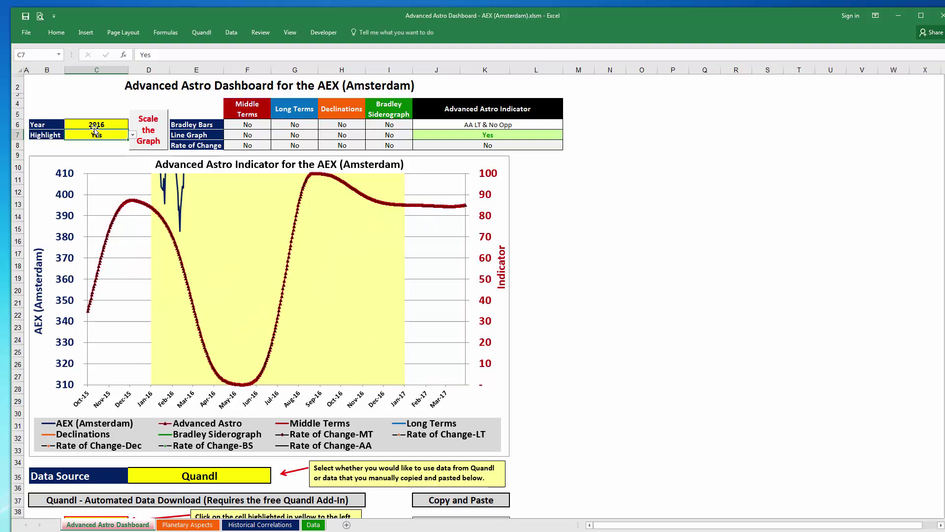
# Set the dashboard year back to 2015 and rescale the graph.
pyautogui.write('201')
pyautogui.press('Escape')
pyautogui.click(94, 126)
pyautogui.write('2015')
pyautogui.press('Return')
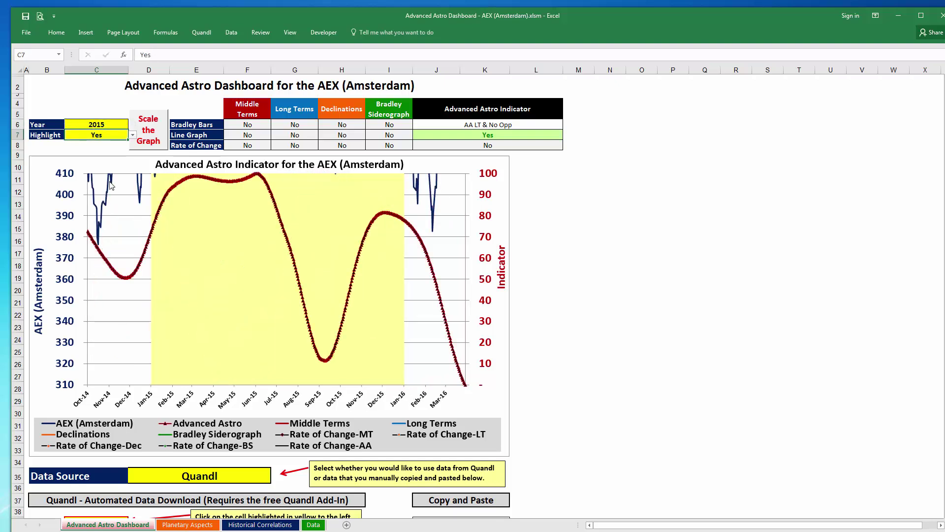
pyautogui.click(140, 138)
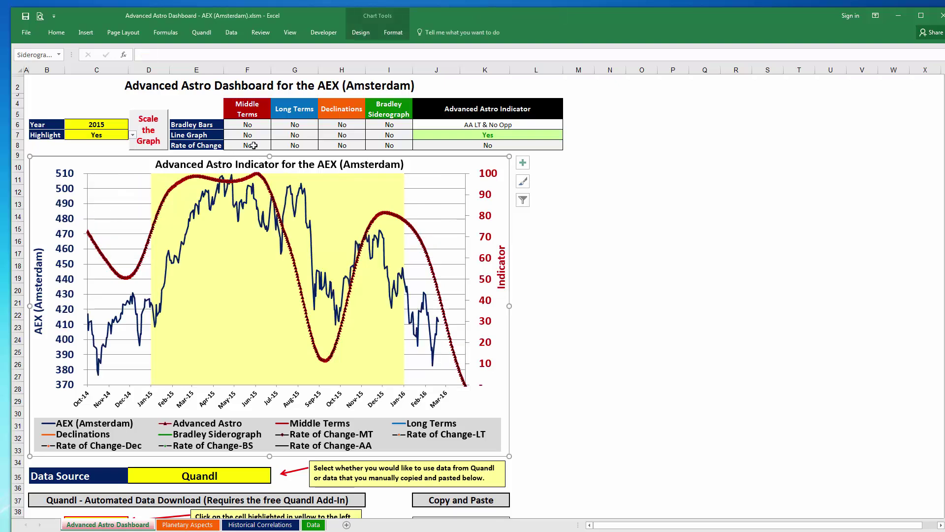
pyautogui.click(203, 91)
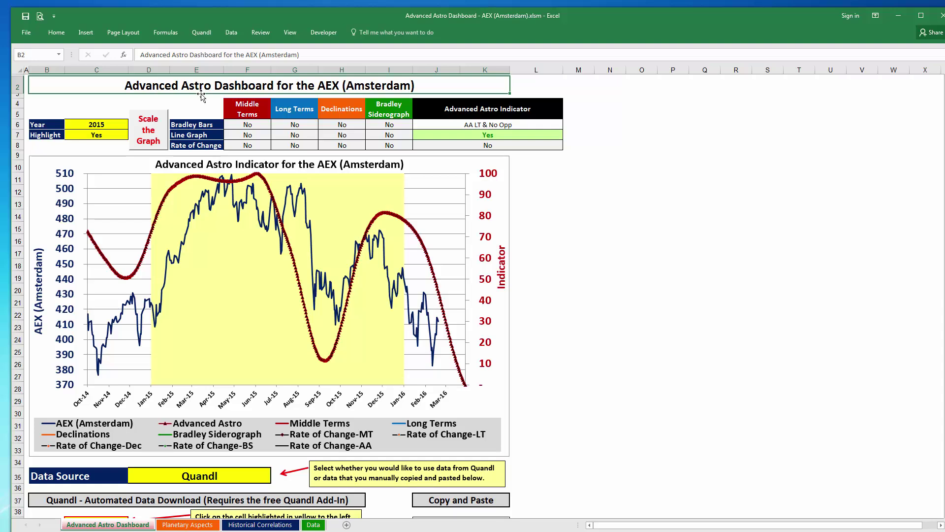
pyautogui.click(106, 124)
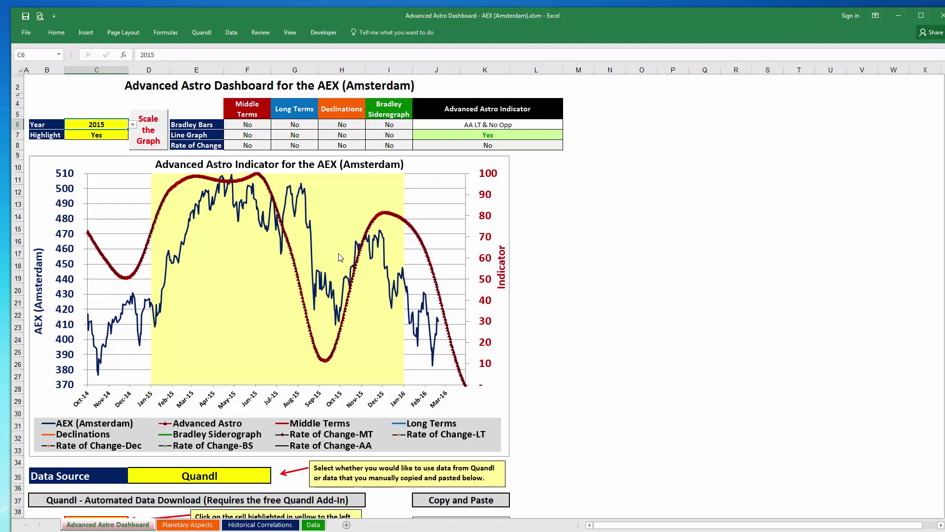
pyautogui.click(317, 123)
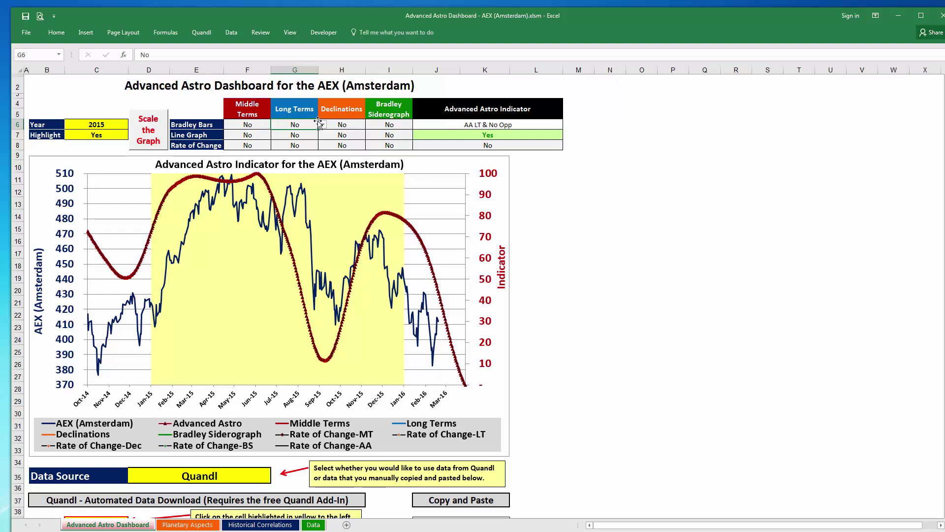
pyautogui.moveTo(296, 198)
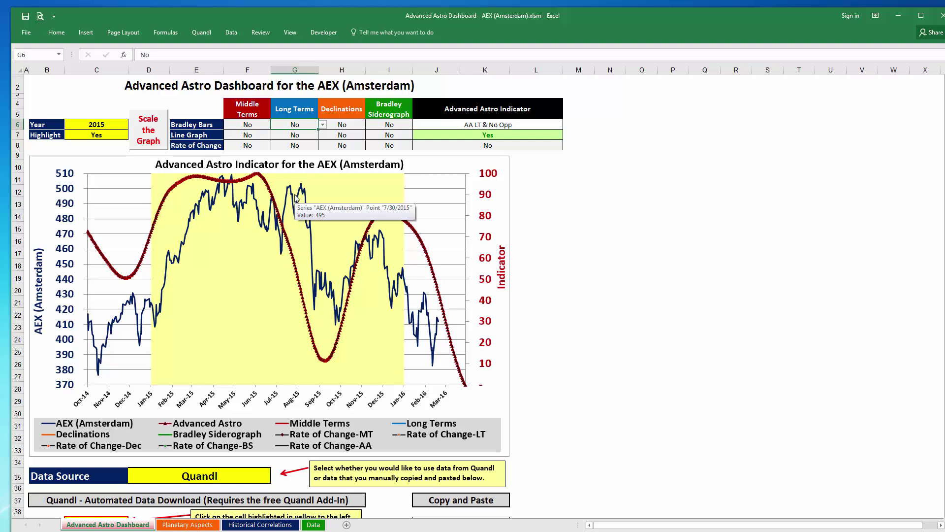
pyautogui.click(283, 151)
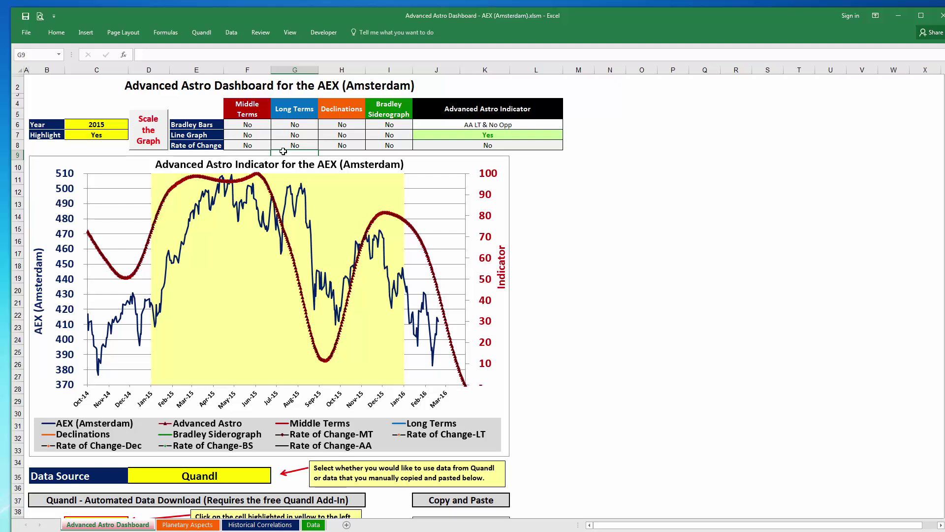
# Enter 2016 as the dashboard year and rescale the graph for it.
pyautogui.click(112, 123)
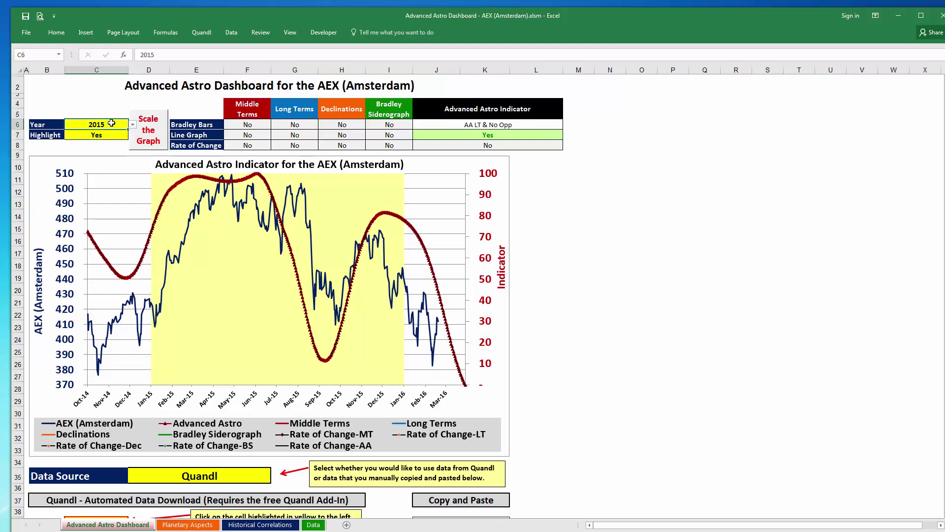
pyautogui.write('201')
pyautogui.write('5')
pyautogui.press('Return')
pyautogui.write('2016')
pyautogui.press('Return')
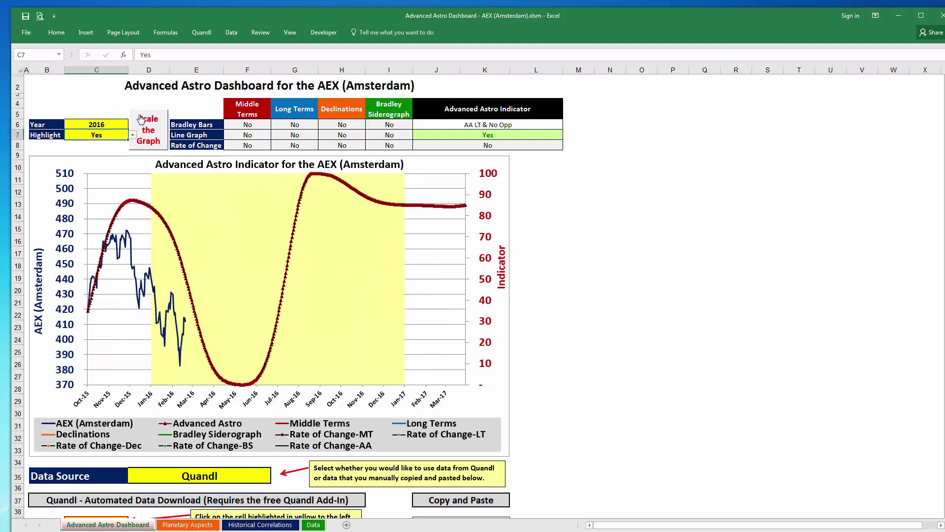
pyautogui.click(150, 141)
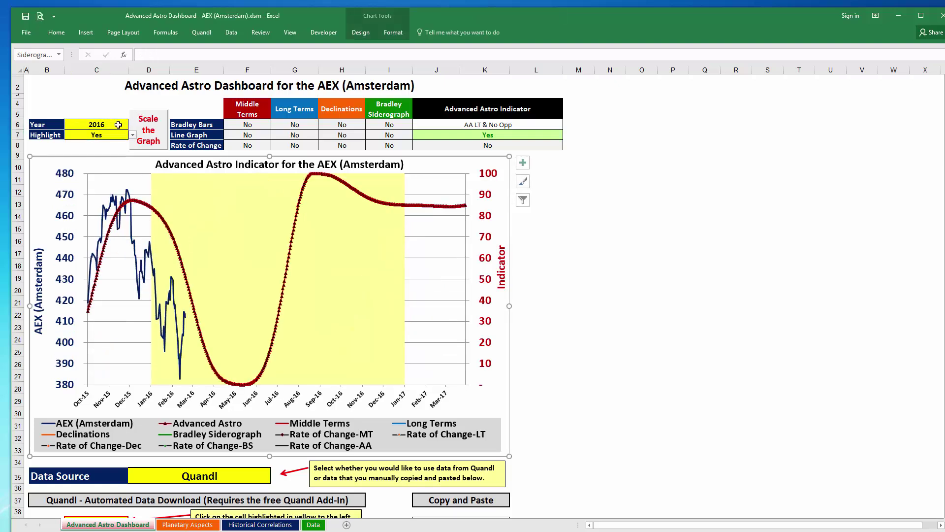
# Return the dashboard year to 2015 and fit the graph scale to it.
pyautogui.click(107, 123)
pyautogui.write('2015')
pyautogui.press('Return')
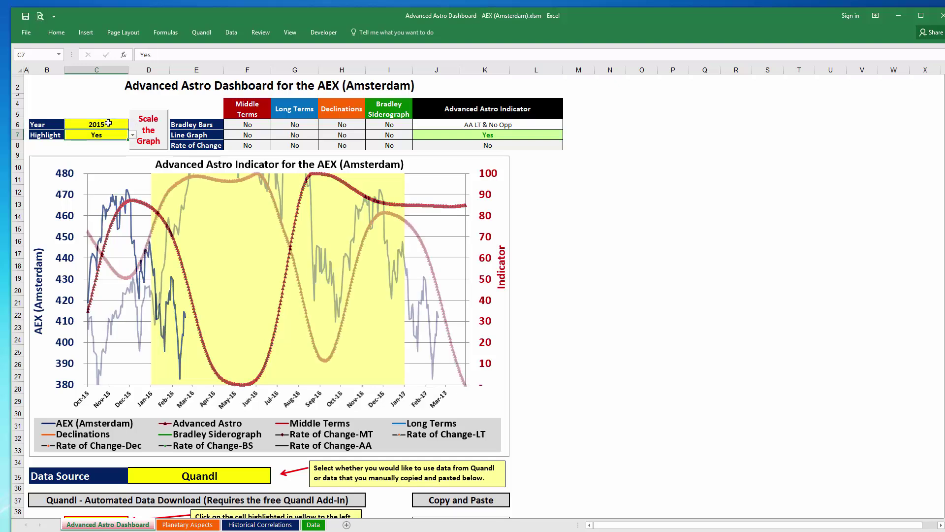
pyautogui.click(146, 134)
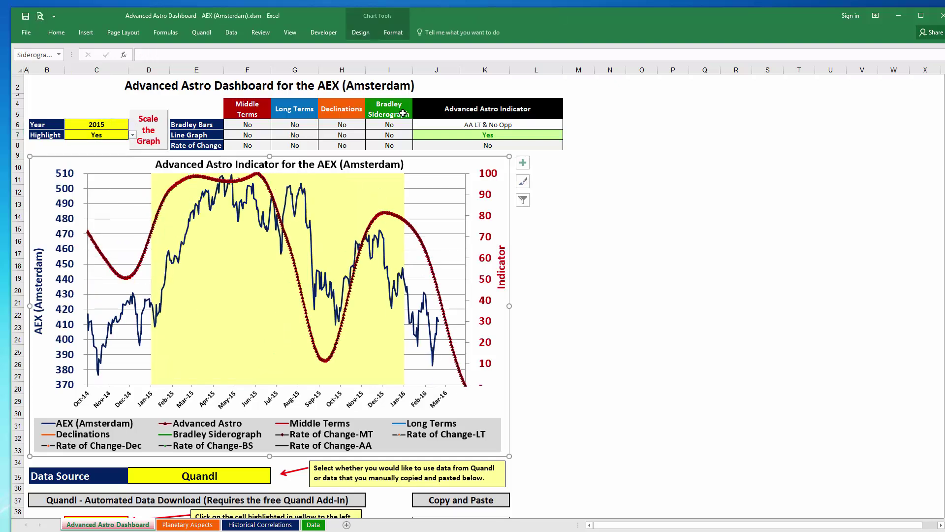
# Check the Bradley Bars setting of the Advanced Astro Indicator and look over the Historical Correlations sheet with its title.
pyautogui.click(445, 115)
pyautogui.click(461, 124)
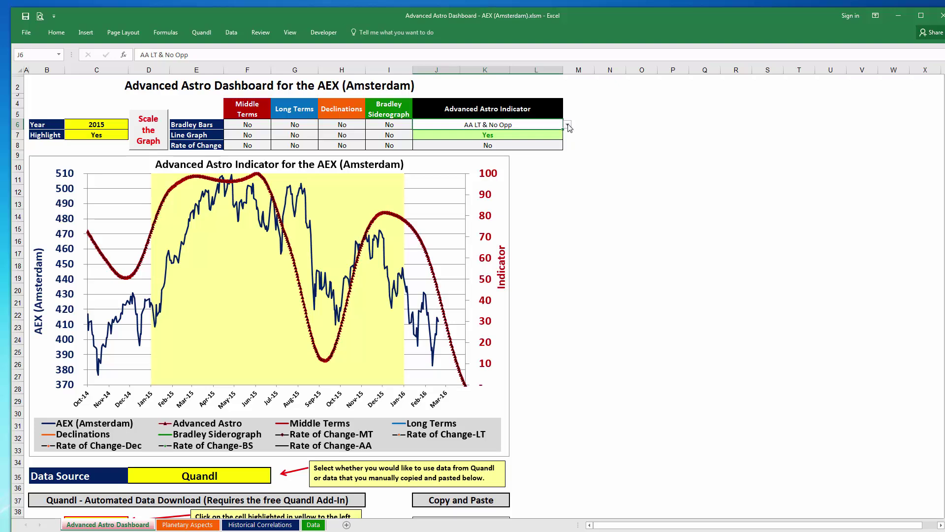
pyautogui.click(245, 526)
pyautogui.click(142, 227)
pyautogui.scroll(-6, 197, 335)
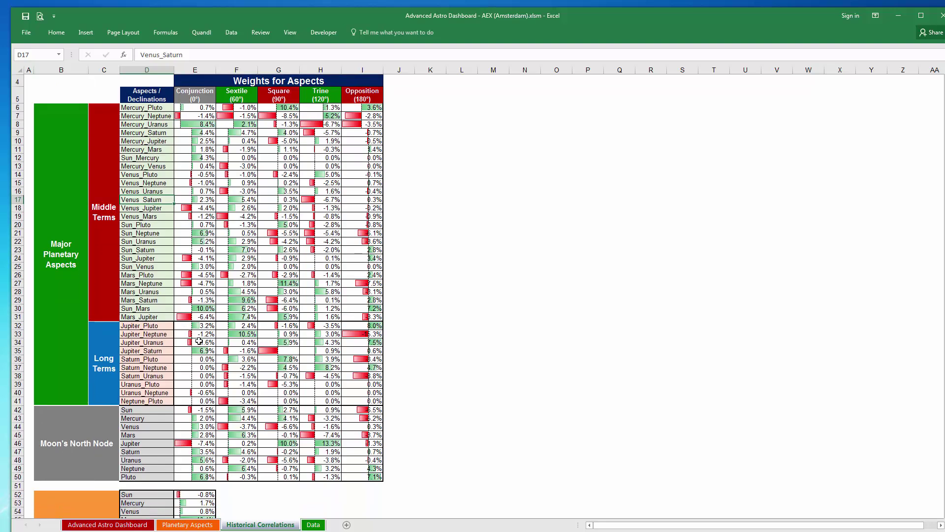
pyautogui.scroll(6, 200, 332)
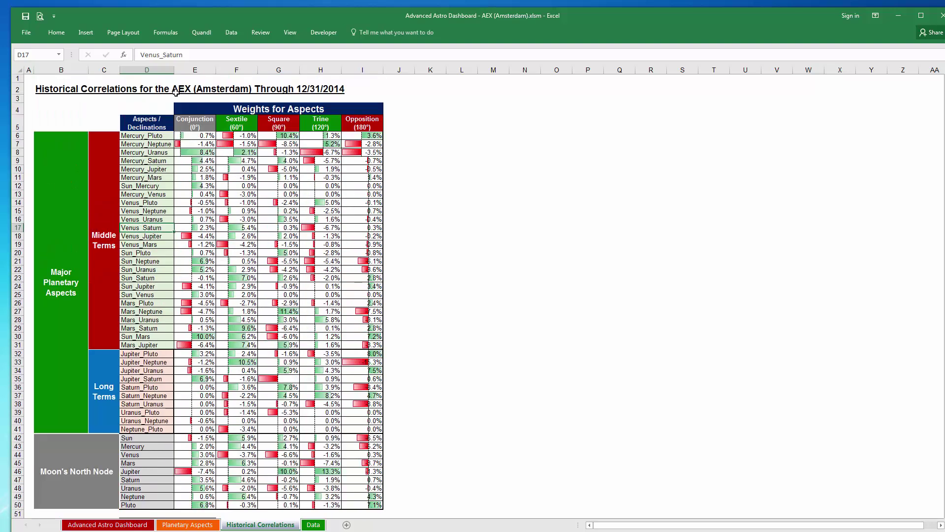
pyautogui.click(68, 89)
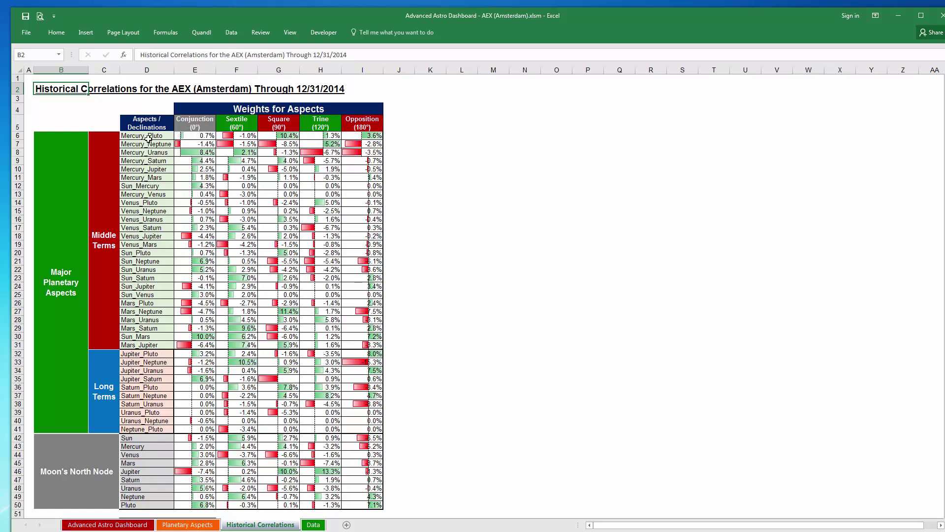
# Examine the Mercury_Uranus conjunction weight and the Sun_Neptune opposition weight in the Weights for Aspects table.
pyautogui.click(142, 153)
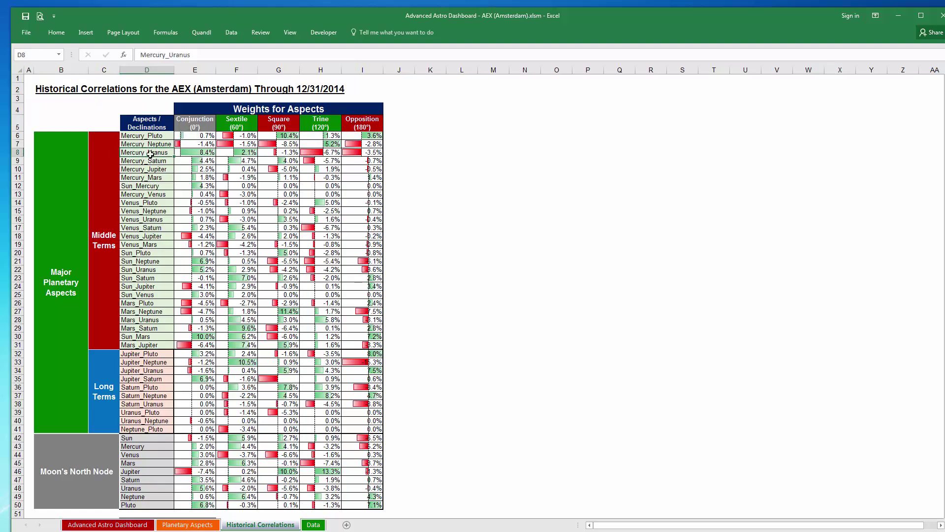
pyautogui.click(193, 121)
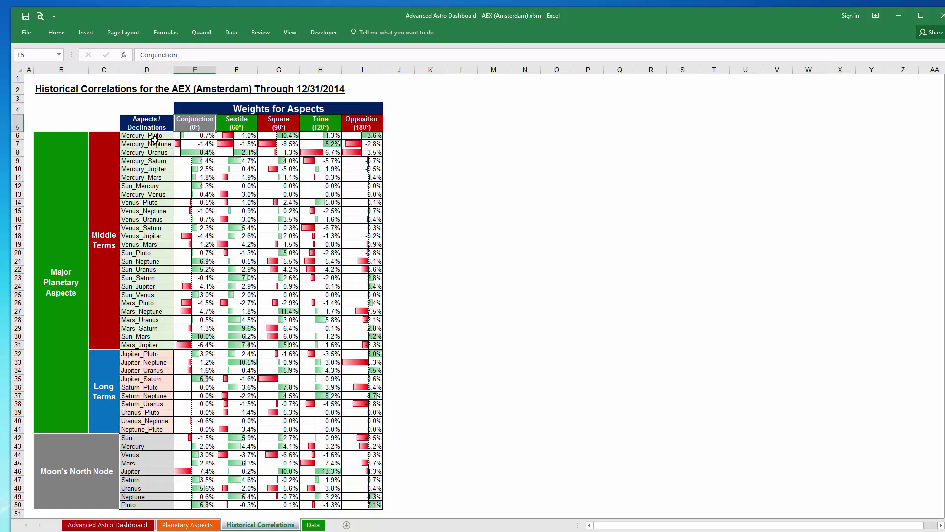
pyautogui.click(131, 153)
pyautogui.click(201, 151)
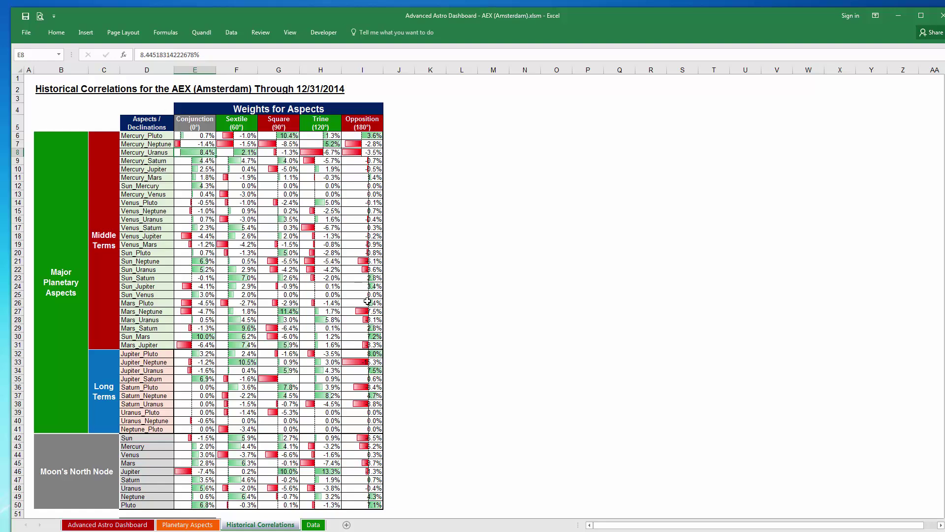
pyautogui.click(360, 261)
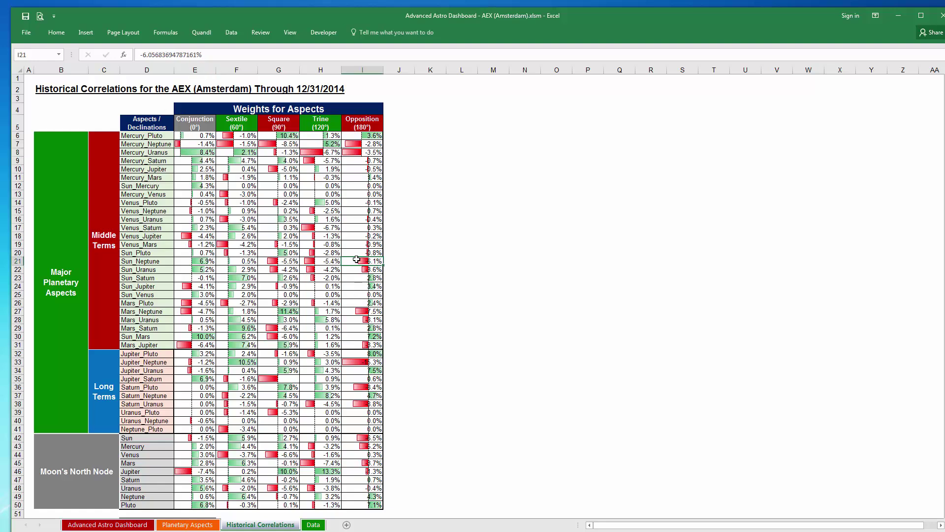
pyautogui.click(151, 262)
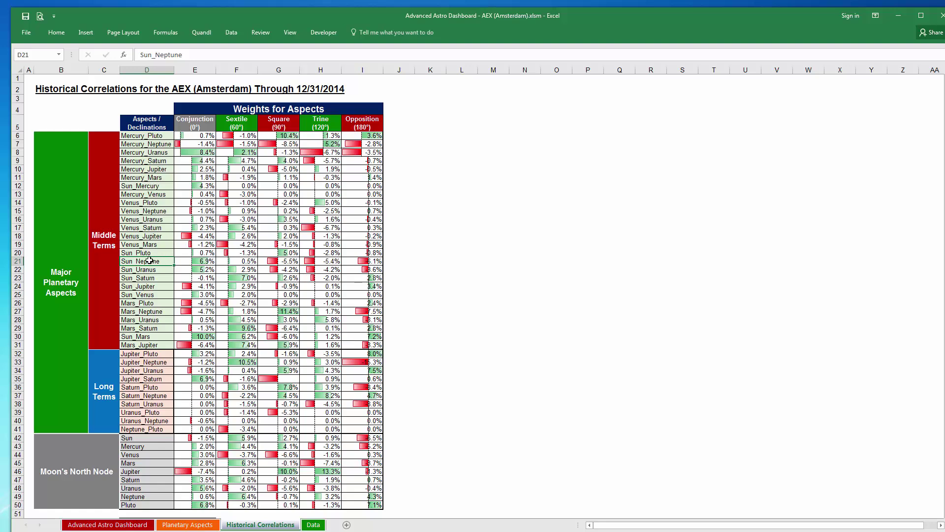
pyautogui.click(354, 261)
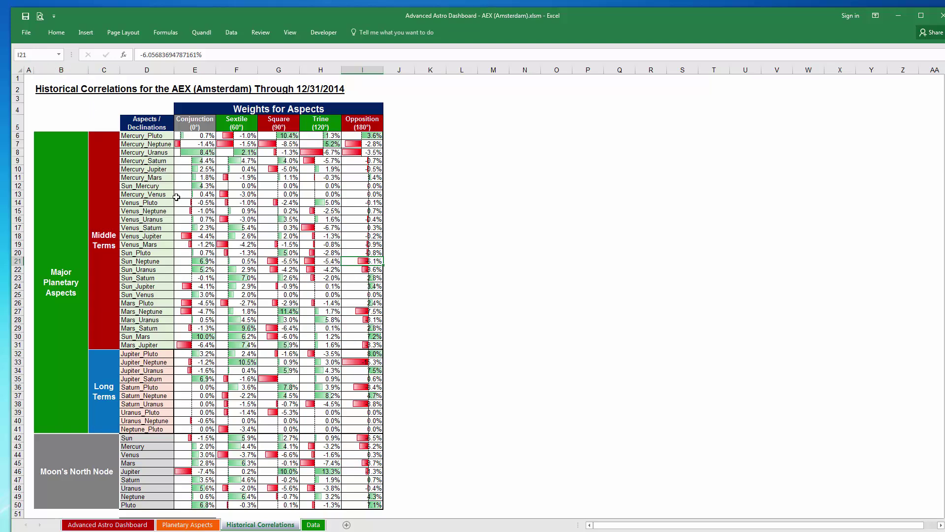
# Look through the rest of the Historical Correlations sheet and select the Declinations weights in E52:E60.
pyautogui.scroll(-3, 175, 254)
pyautogui.scroll(-3, 175, 254)
pyautogui.scroll(6, 191, 362)
pyautogui.scroll(-3, 169, 436)
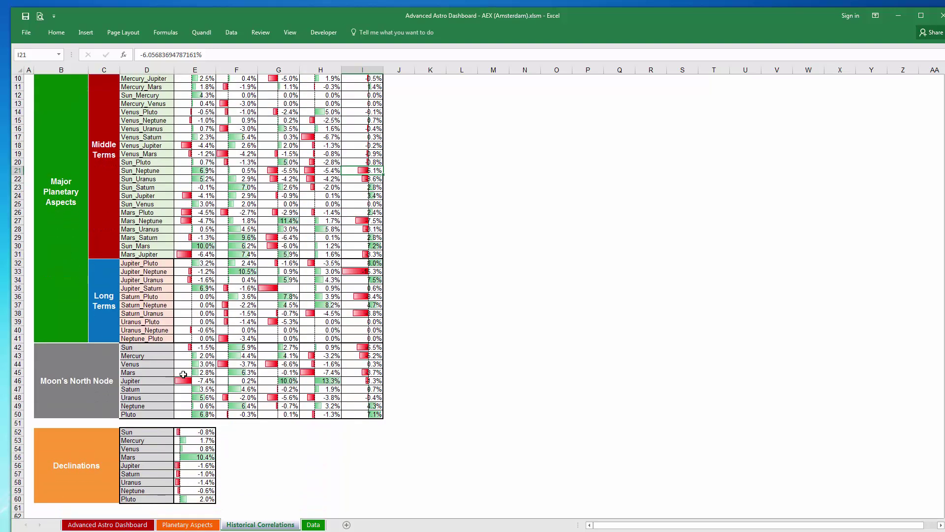
pyautogui.moveTo(199, 431); pyautogui.dragTo(194, 498)
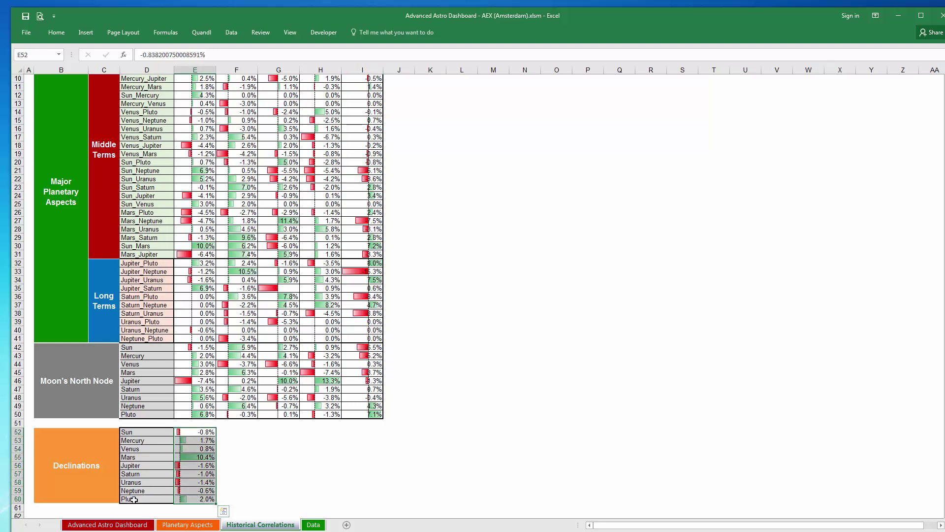
# Return to the Advanced Astro Dashboard sheet and set the Advanced Astro Indicator's weighting option to Decl Only.
pyautogui.click(107, 524)
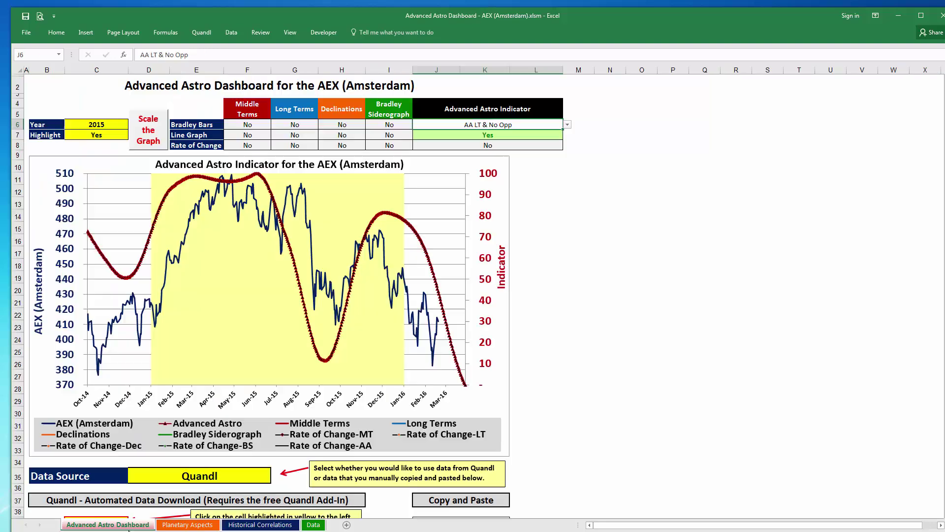
pyautogui.click(567, 124)
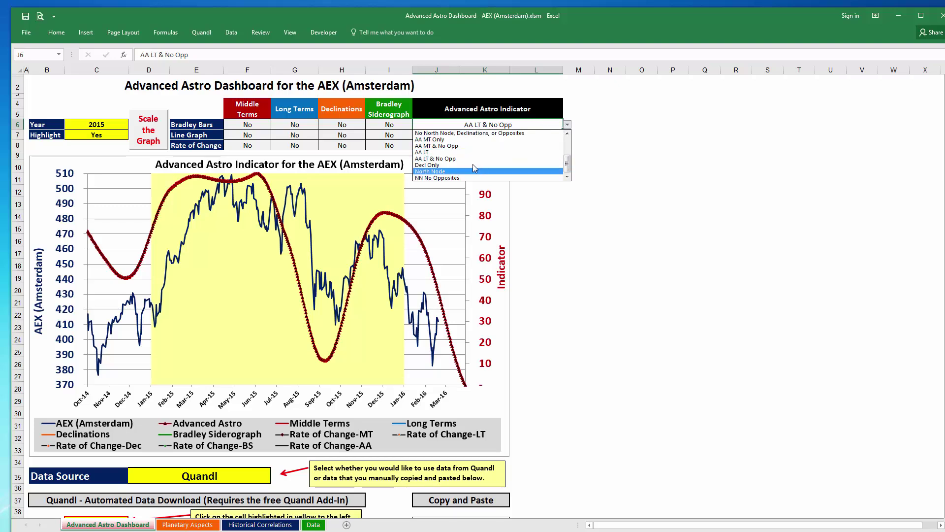
pyautogui.click(426, 166)
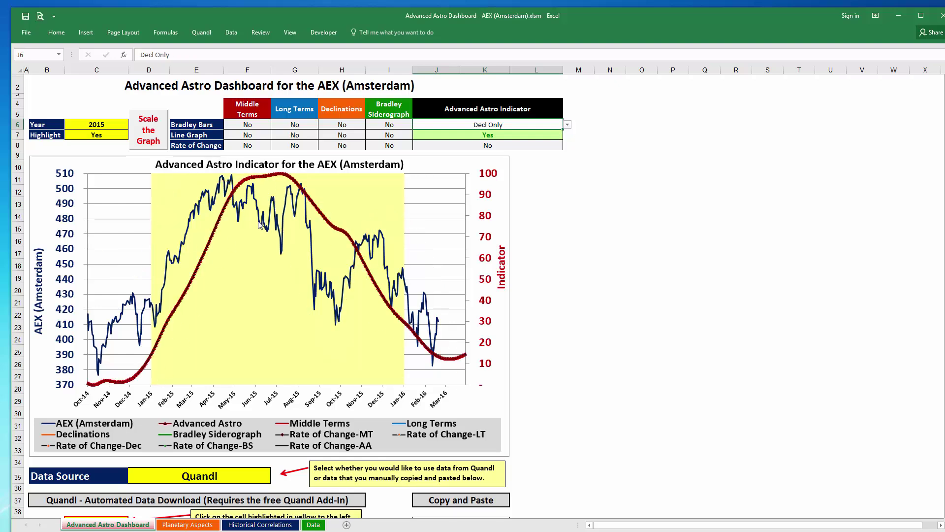
# Set the Advanced Astro Indicator's weighting option to AA LT.
pyautogui.click(567, 125)
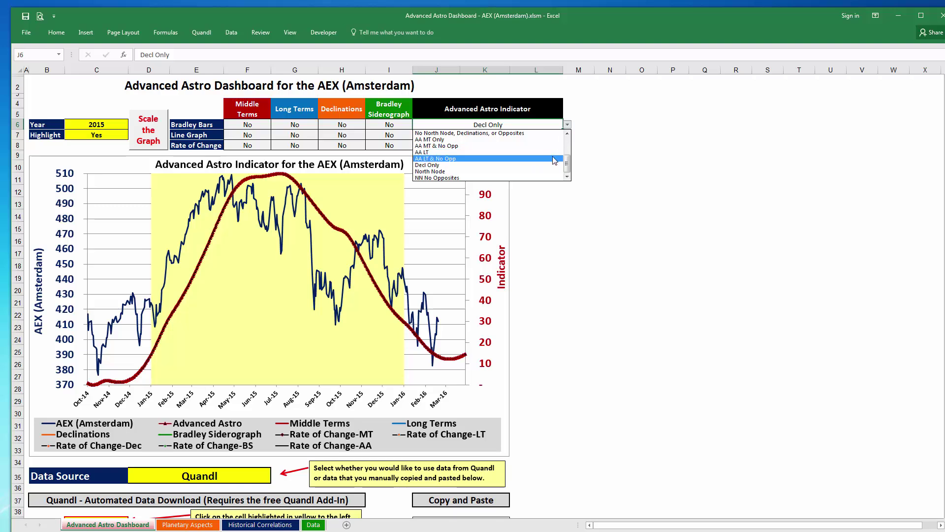
pyautogui.click(428, 152)
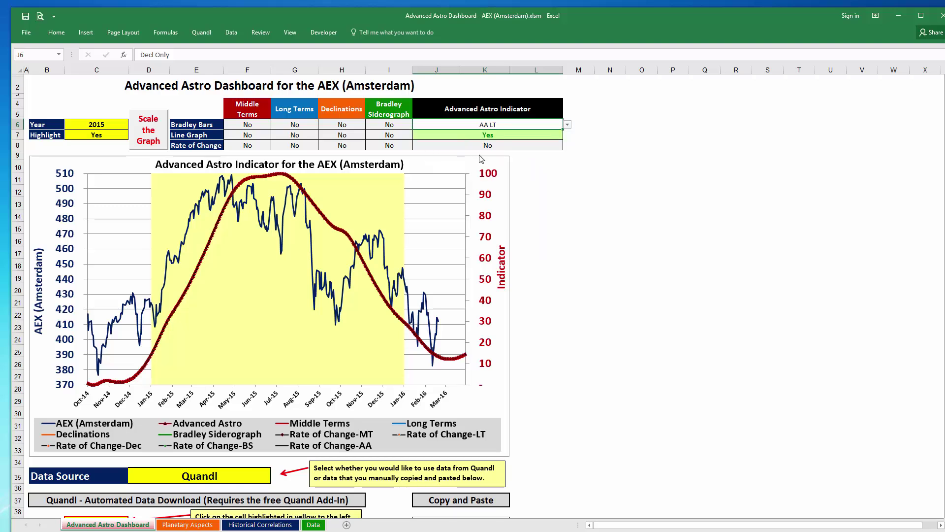
pyautogui.click(168, 167)
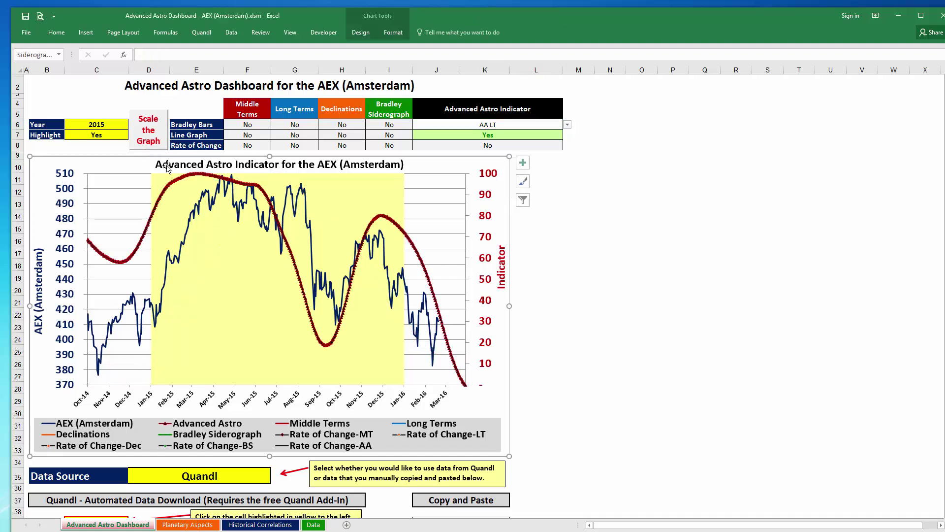
# Examine the Long Terms, Middle Terms, Moon's North Node and Declinations sections of the Historical Correlations sheet.
pyautogui.click(232, 524)
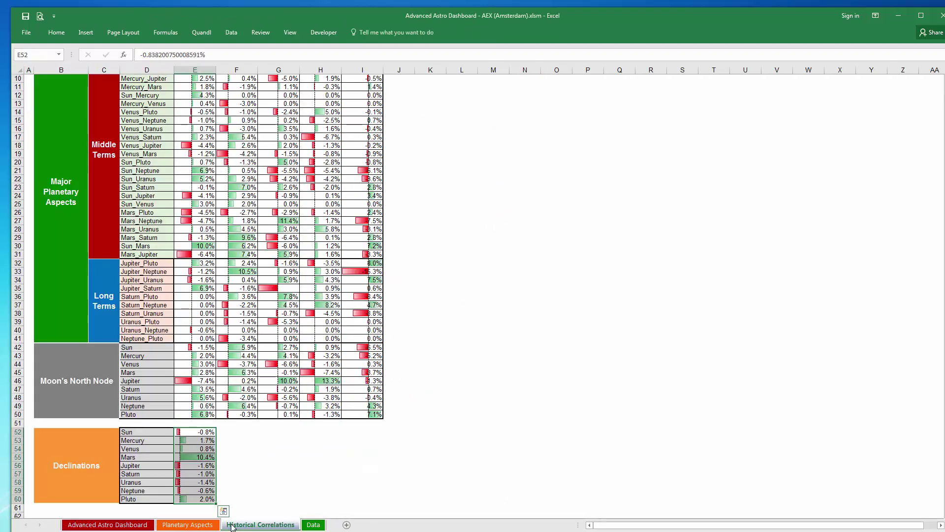
pyautogui.scroll(3, 107, 338)
pyautogui.moveTo(108, 394); pyautogui.dragTo(352, 397)
pyautogui.moveTo(104, 248); pyautogui.dragTo(335, 270)
pyautogui.scroll(-3, 334, 269)
pyautogui.moveTo(92, 355); pyautogui.dragTo(327, 413)
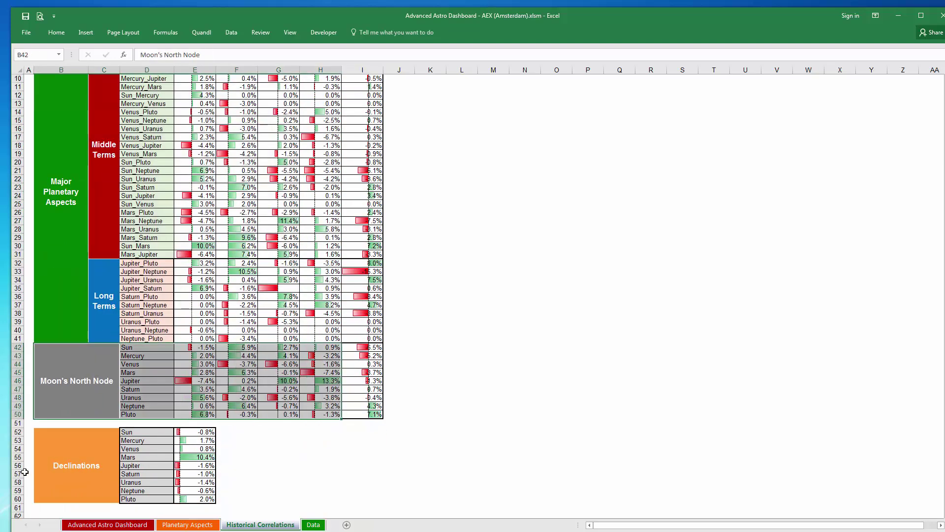
pyautogui.click(77, 450)
pyautogui.scroll(3, 75, 426)
pyautogui.click(29, 76)
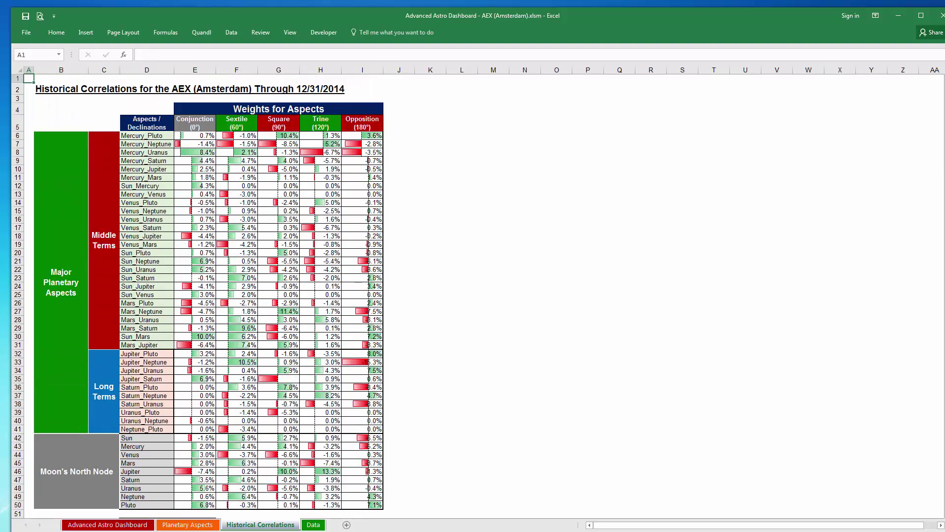
# Go back to the dashboard sheet and set the Advanced Astro Indicator's weighting option to AA LT & No Opp.
pyautogui.click(108, 524)
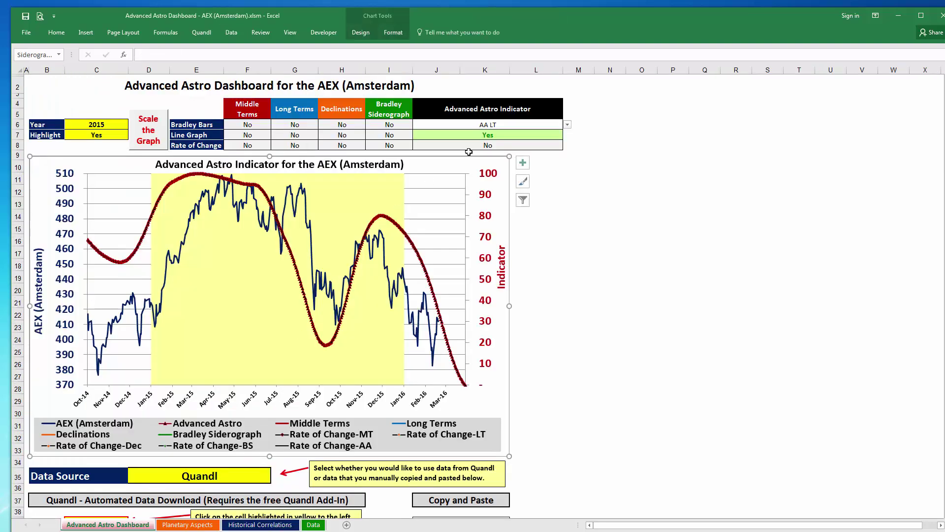
pyautogui.click(493, 122)
pyautogui.click(567, 125)
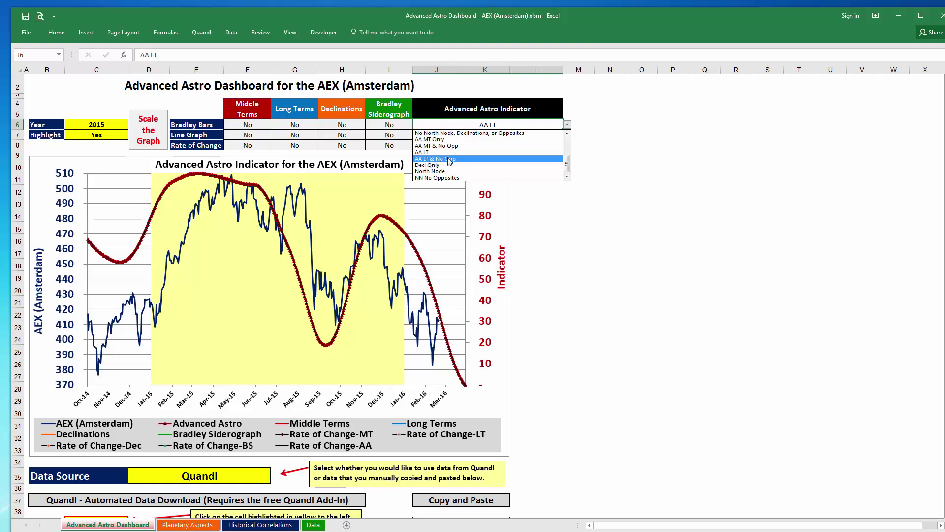
pyautogui.click(436, 158)
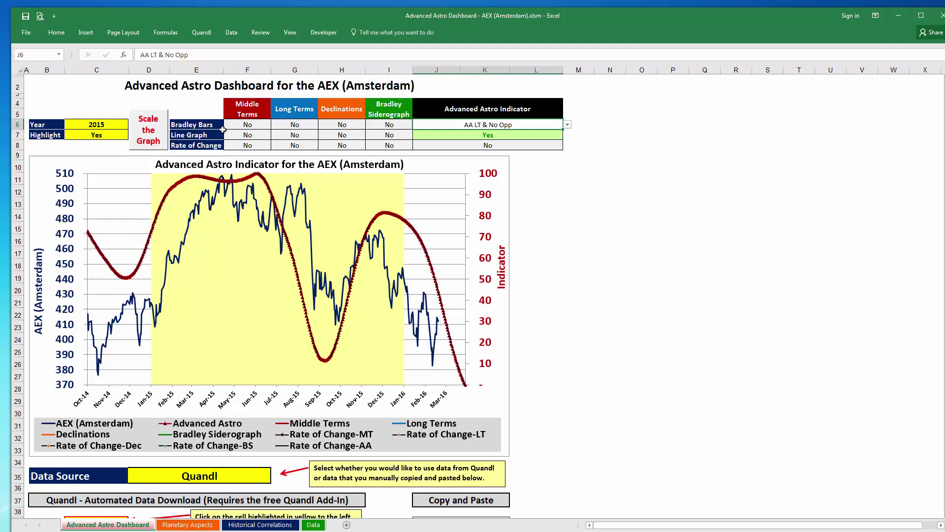
pyautogui.click(610, 289)
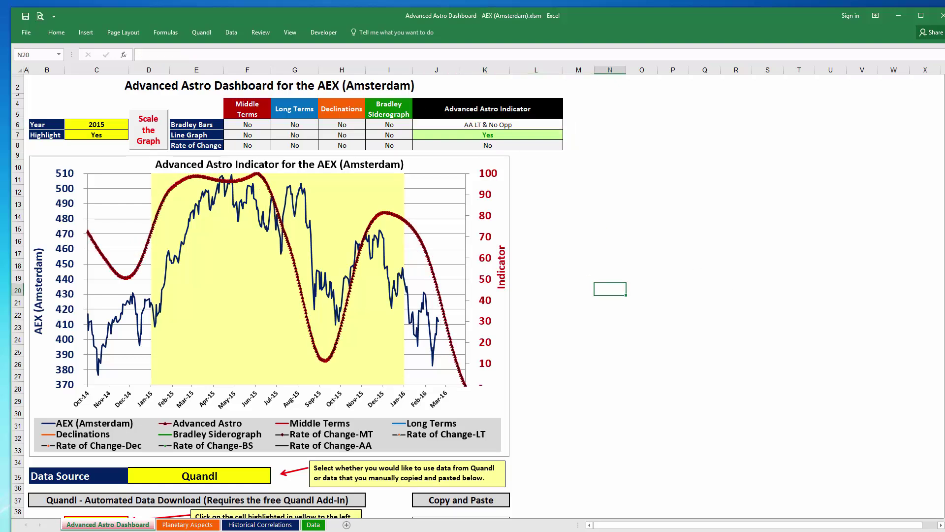
# Inspect the Trine weights of the Long Terms aspects Jupiter_Neptune, Jupiter_Pluto and Saturn_Uranus on the Historical Correlations sheet.
pyautogui.click(260, 524)
pyautogui.click(330, 130)
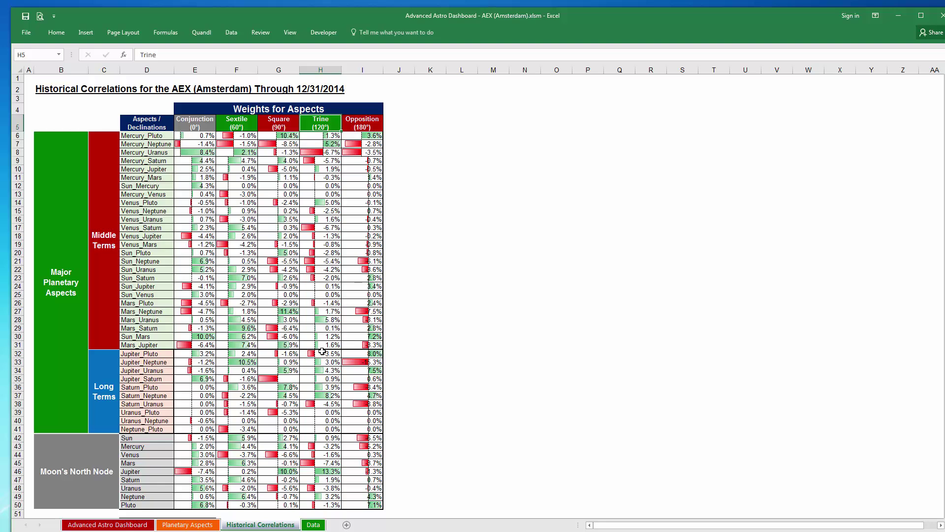
pyautogui.click(102, 375)
pyautogui.click(316, 363)
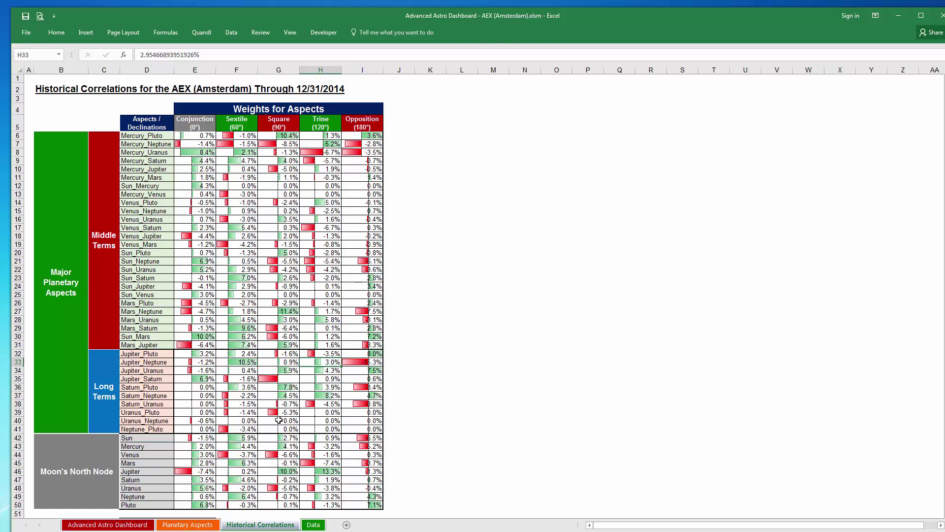
pyautogui.click(325, 354)
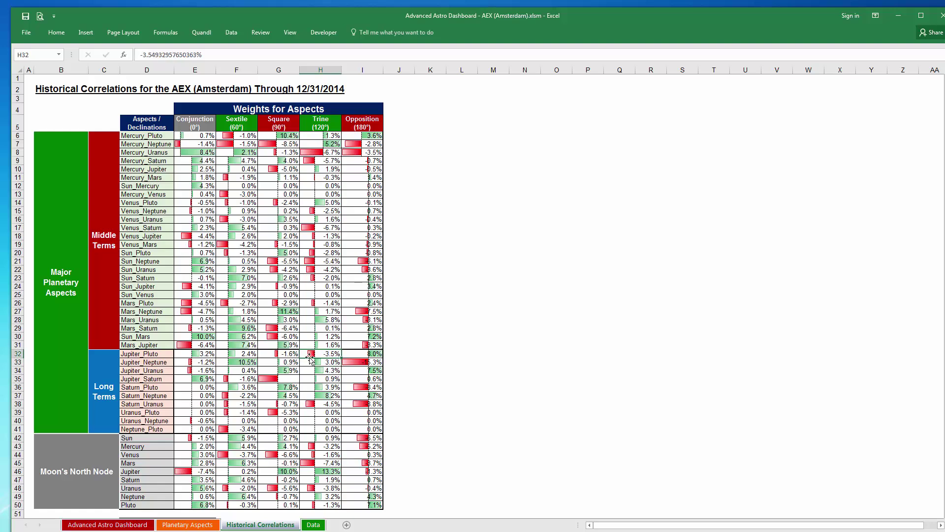
pyautogui.click(136, 355)
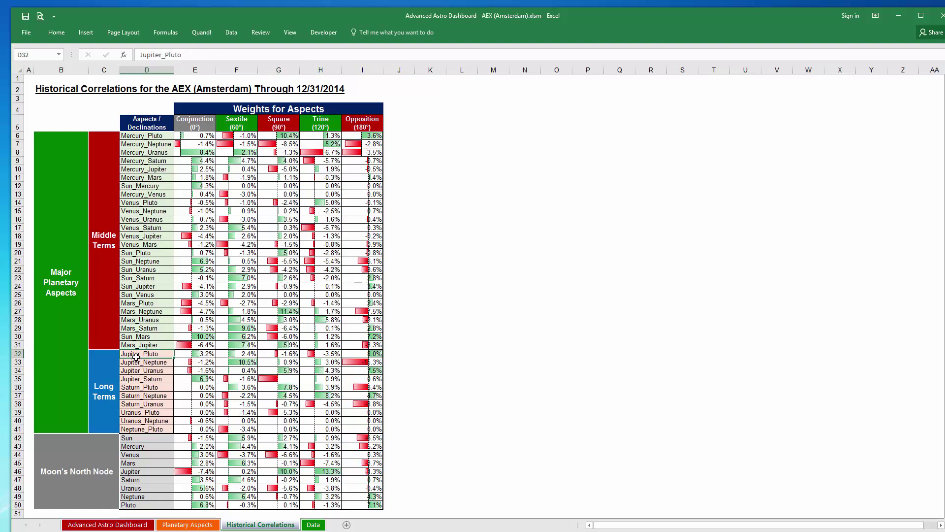
pyautogui.click(307, 355)
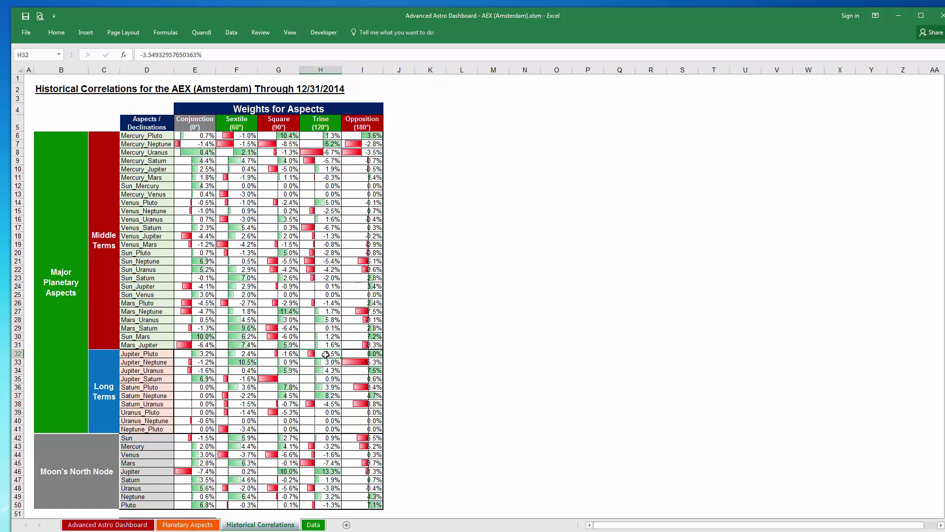
pyautogui.click(318, 404)
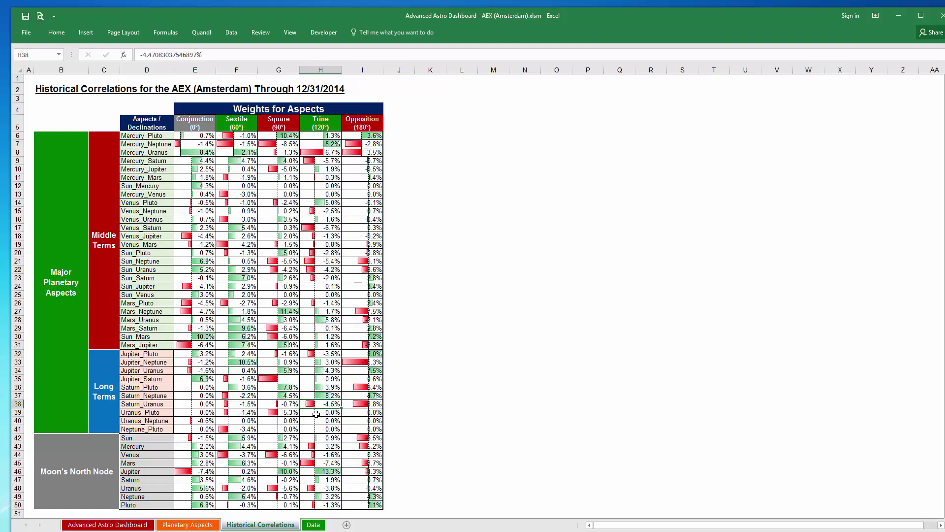
# Return to the dashboard sheet, review the Advanced Astro Indicator's weighting options and set it to All Weights.
pyautogui.click(107, 524)
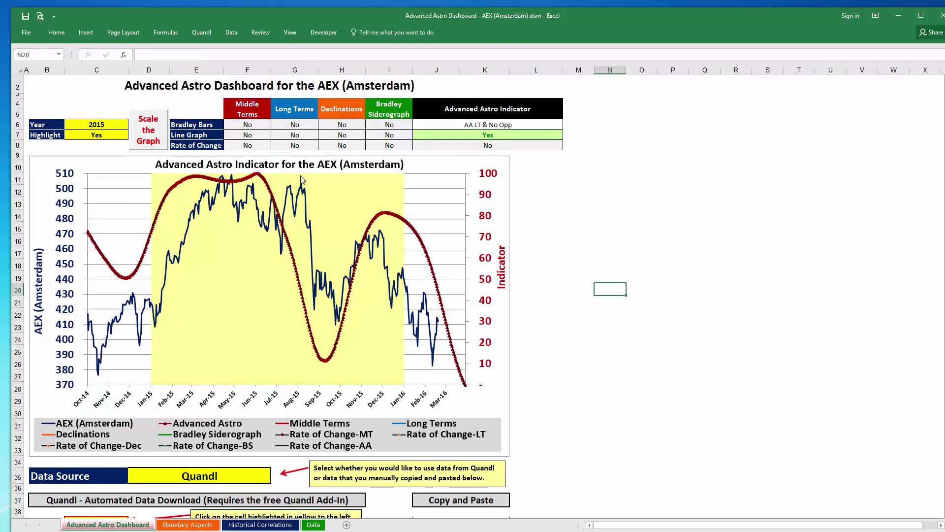
pyautogui.click(503, 125)
pyautogui.click(566, 125)
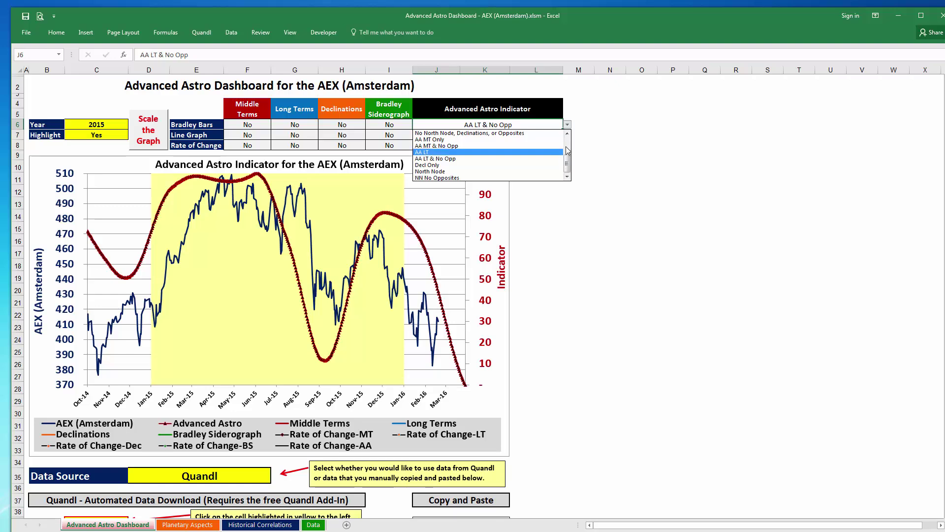
pyautogui.moveTo(571, 163)
pyautogui.mouseDown()
pyautogui.moveTo(572, 149)
pyautogui.moveTo(566, 171)
pyautogui.mouseUp()
pyautogui.click(478, 125)
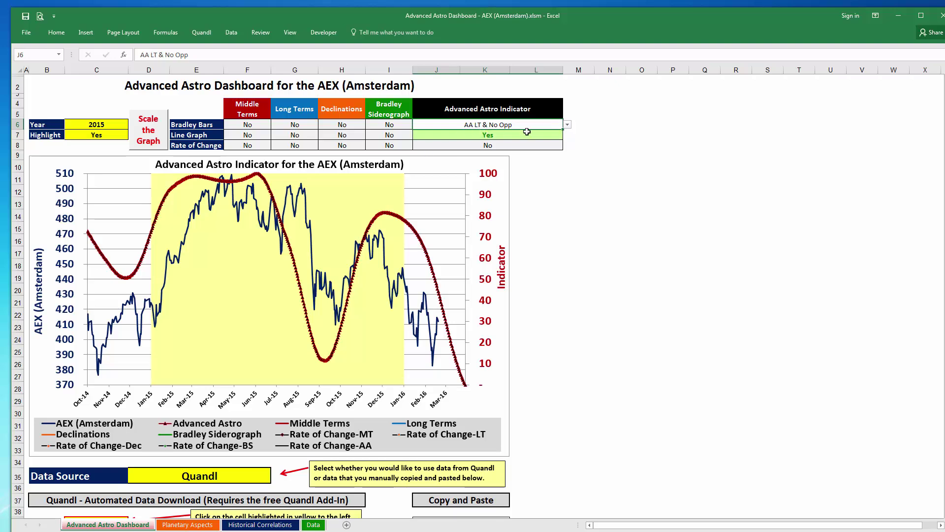
pyautogui.click(566, 125)
pyautogui.scroll(-3, 541, 147)
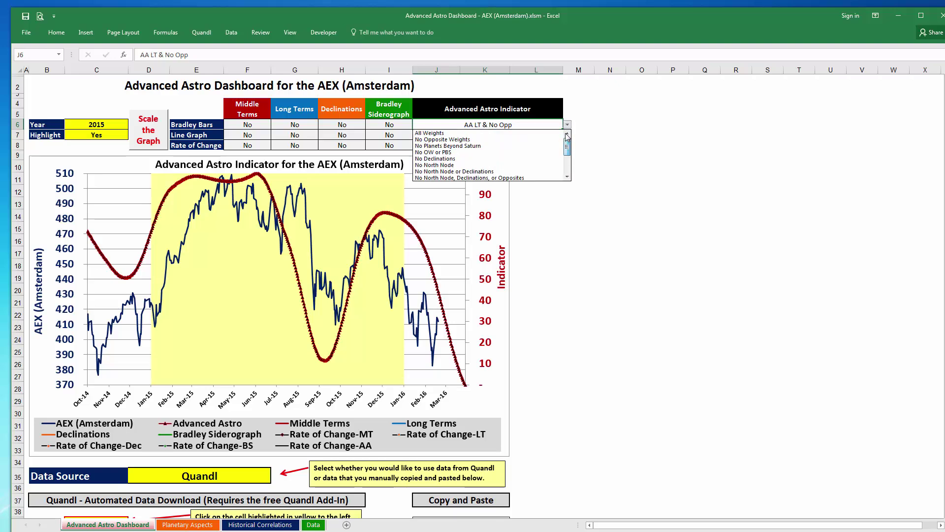
pyautogui.click(520, 140)
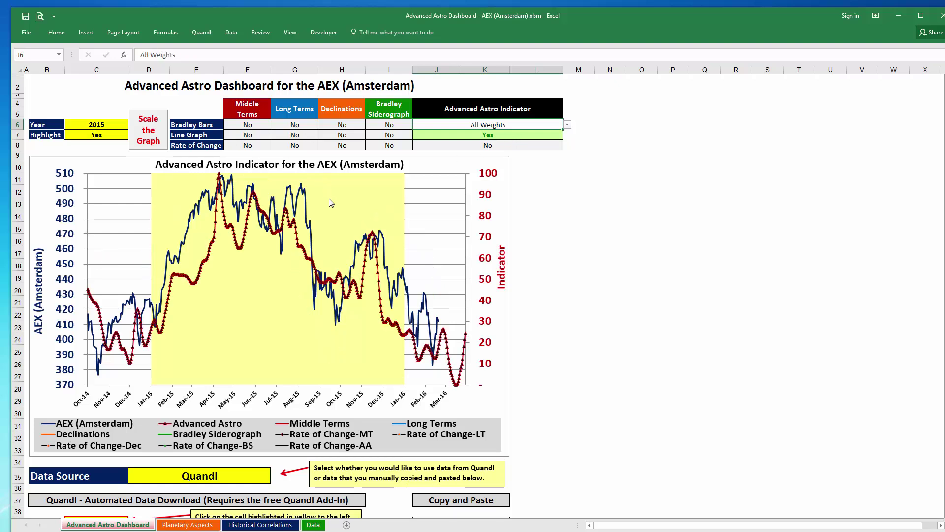
pyautogui.click(439, 92)
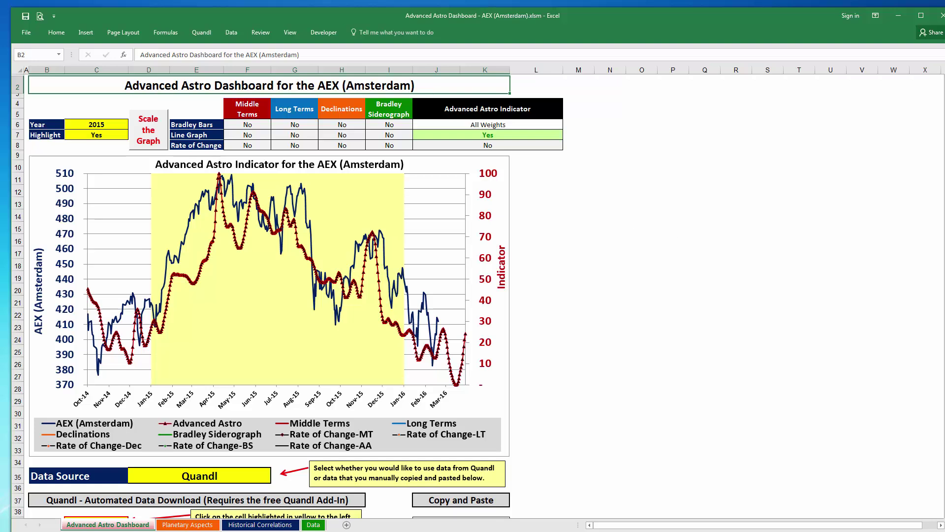
# Switch to the _Historical Correlation Analysis workbook and look over the Mean heading and the AEX (Amsterdam) 2015 Correlation column.
pyautogui.moveTo(944, 132); pyautogui.dragTo(178, 43)
pyautogui.doubleClick(178, 42)
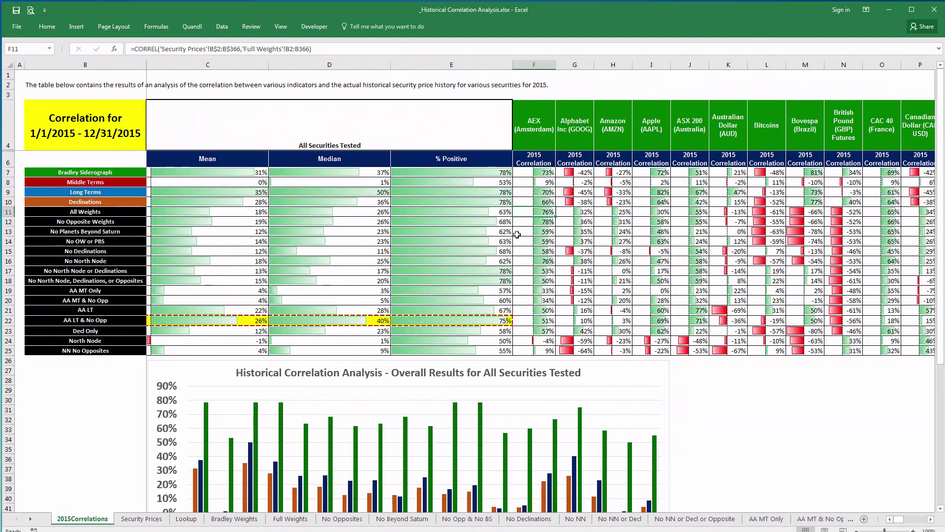
pyautogui.click(171, 158)
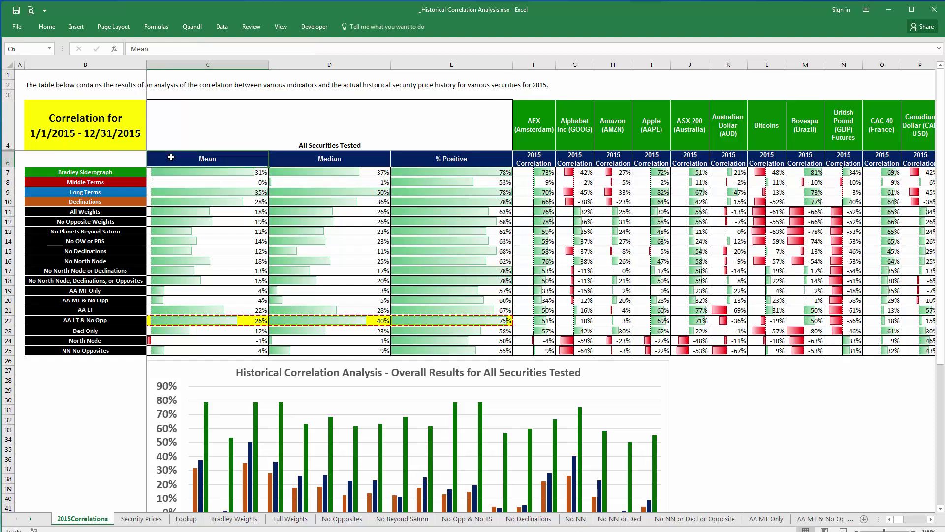
pyautogui.click(532, 138)
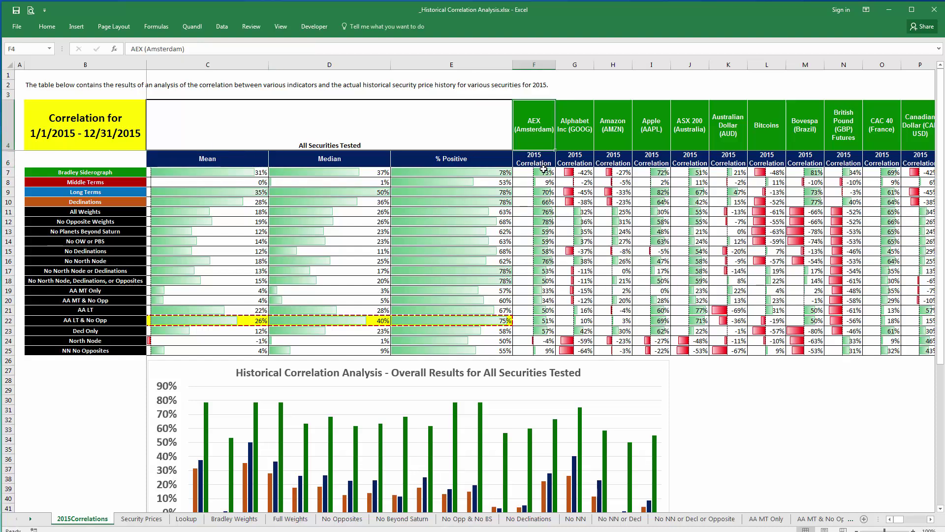
pyautogui.moveTo(535, 173); pyautogui.dragTo(534, 330)
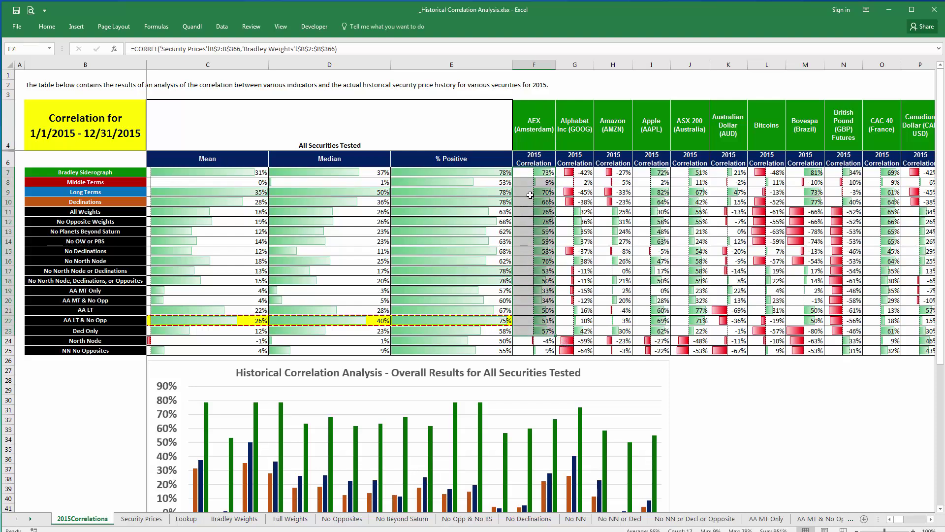
# Examine the AEX 2015 correlations for Bradley Siderograph, Middle Terms, Long Terms and Declinations, and for All Weights through NN No Opposites.
pyautogui.click(539, 175)
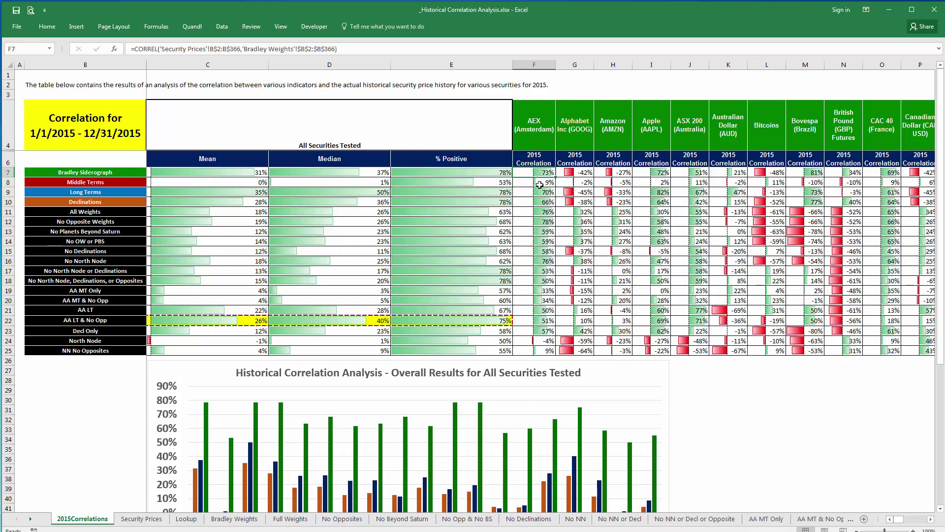
pyautogui.click(539, 183)
pyautogui.click(543, 193)
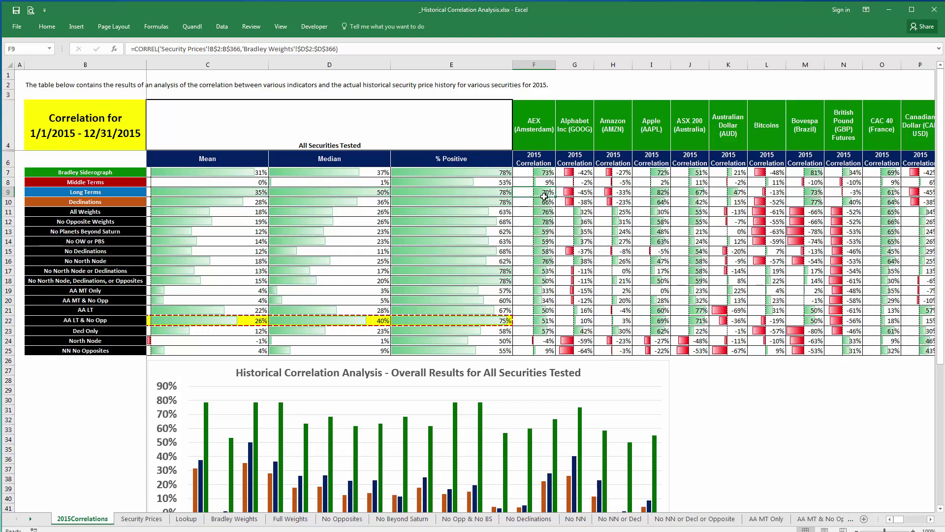
pyautogui.click(544, 202)
pyautogui.moveTo(541, 211); pyautogui.dragTo(540, 351)
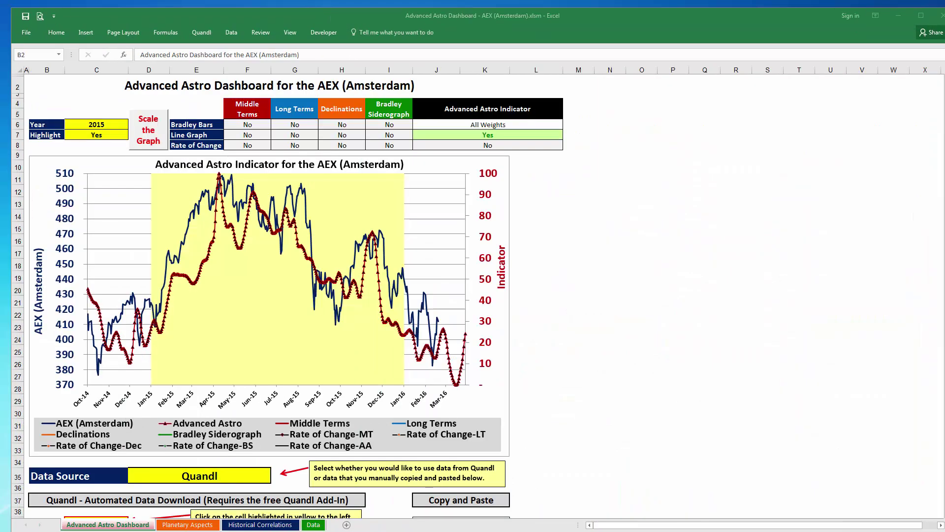
# Switch back to the AEX dashboard workbook and set Bradley Bars to Yes for the Bradley Siderograph.
pyautogui.click(294, 111)
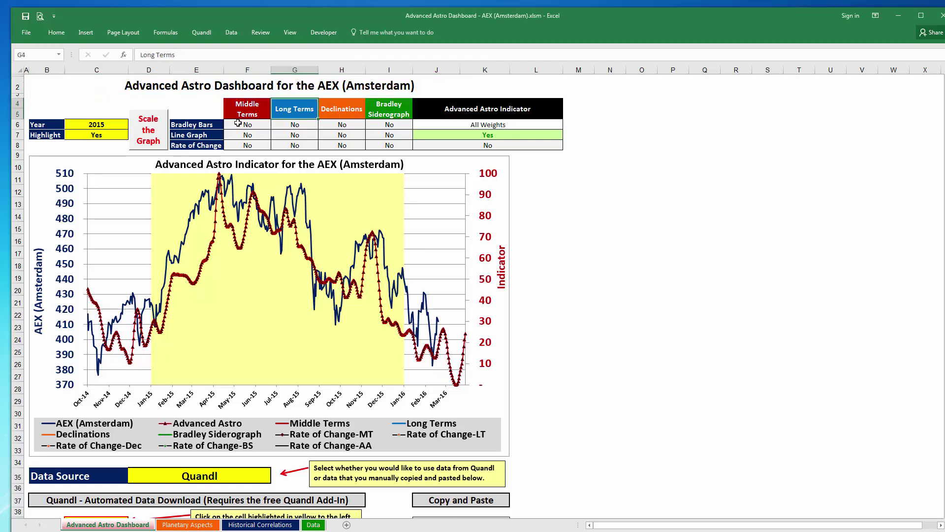
pyautogui.click(241, 123)
pyautogui.click(416, 124)
pyautogui.click(387, 125)
pyautogui.click(417, 124)
pyautogui.click(387, 133)
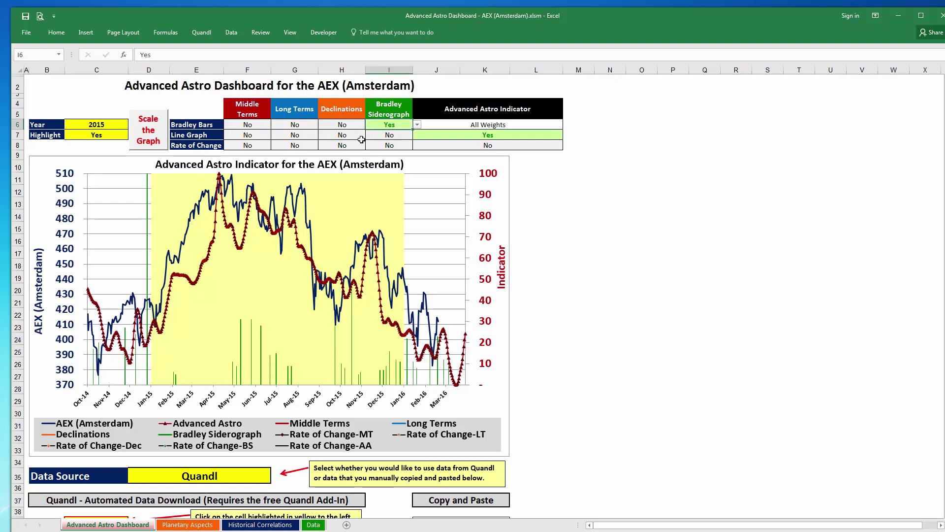
# Set Line Graph to Yes for the Bradley Siderograph.
pyautogui.click(389, 132)
pyautogui.click(416, 135)
pyautogui.click(389, 142)
pyautogui.click(399, 124)
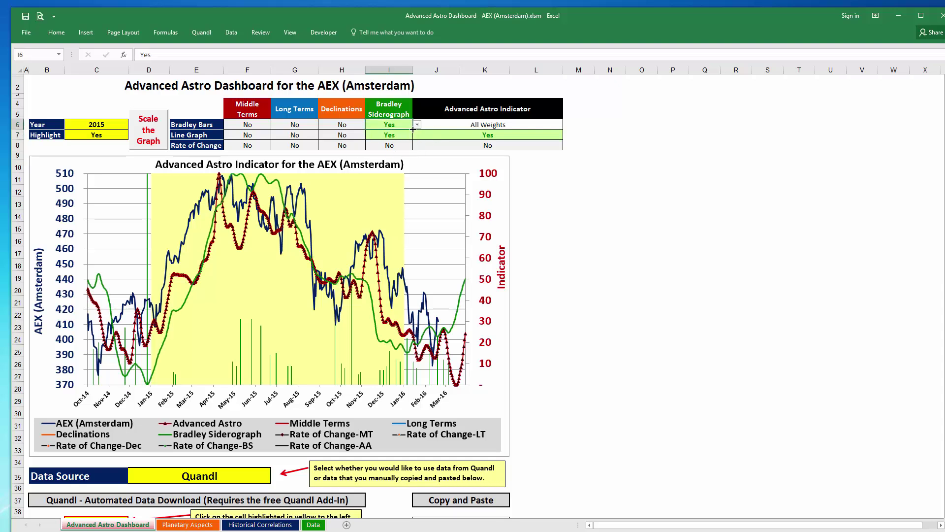
# Set both Bradley Bars and Line Graph to No for the Bradley Siderograph.
pyautogui.click(417, 125)
pyautogui.click(395, 137)
pyautogui.click(395, 134)
pyautogui.click(417, 135)
pyautogui.click(389, 149)
pyautogui.click(429, 144)
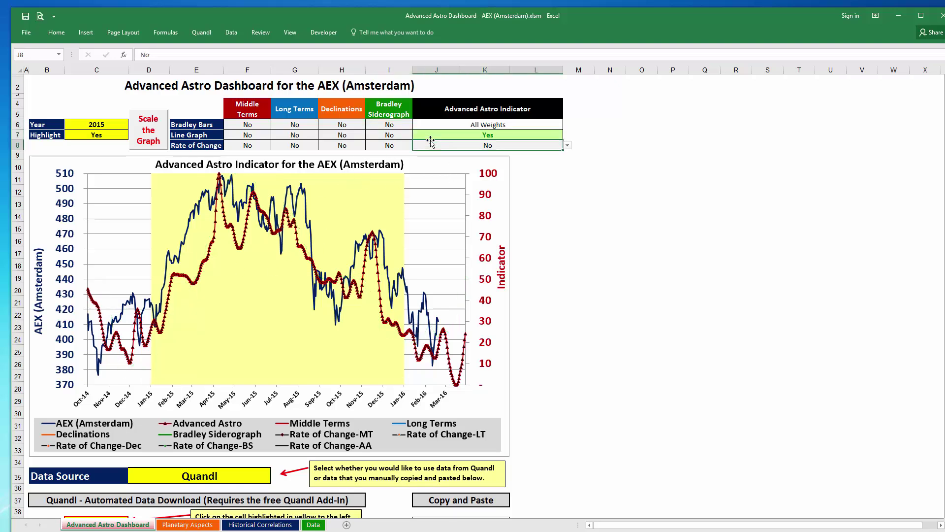
# Set the Advanced Astro Indicator weighting to Decl Only.
pyautogui.scroll(-1, 387, 180)
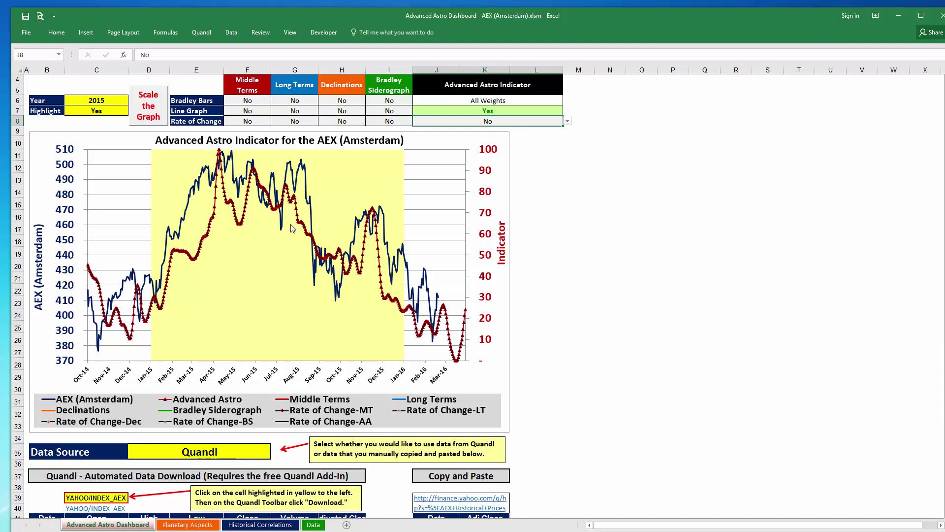
pyautogui.scroll(1, 320, 172)
pyautogui.click(197, 145)
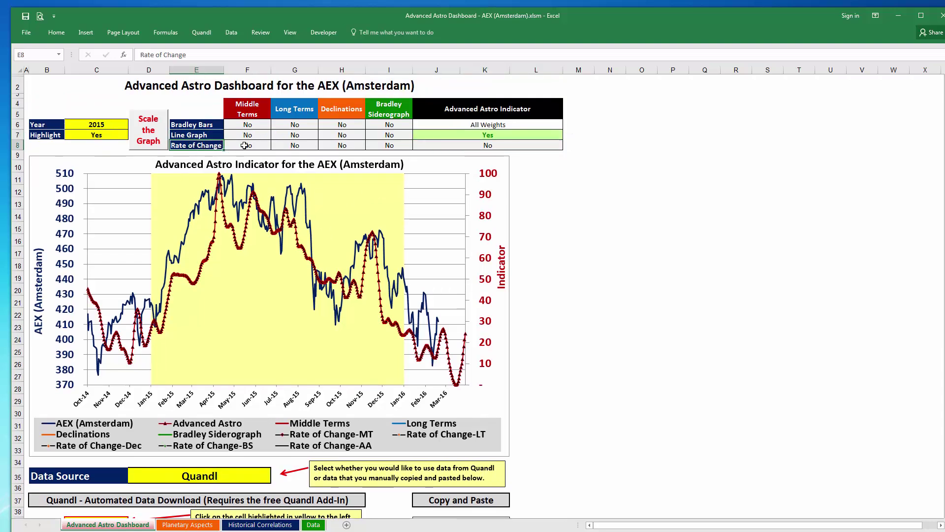
pyautogui.click(518, 124)
pyautogui.click(567, 126)
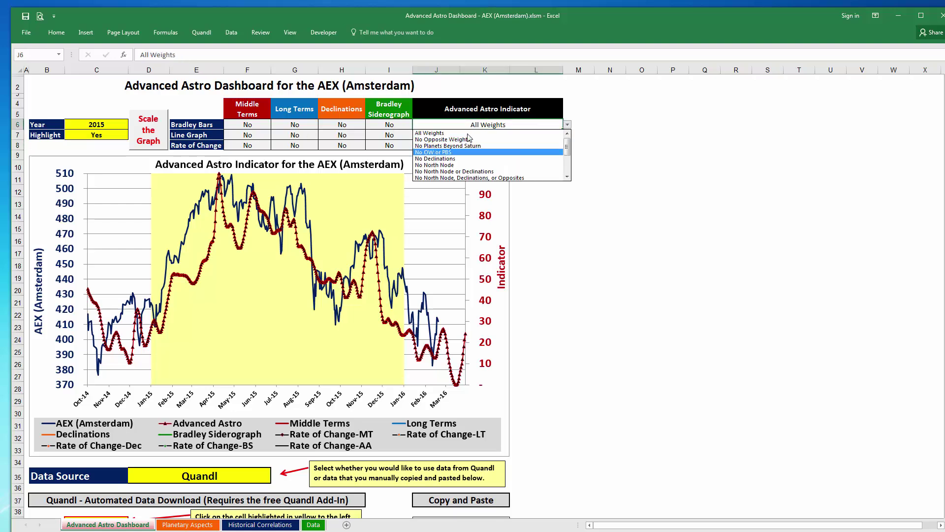
pyautogui.click(540, 133)
pyautogui.click(567, 126)
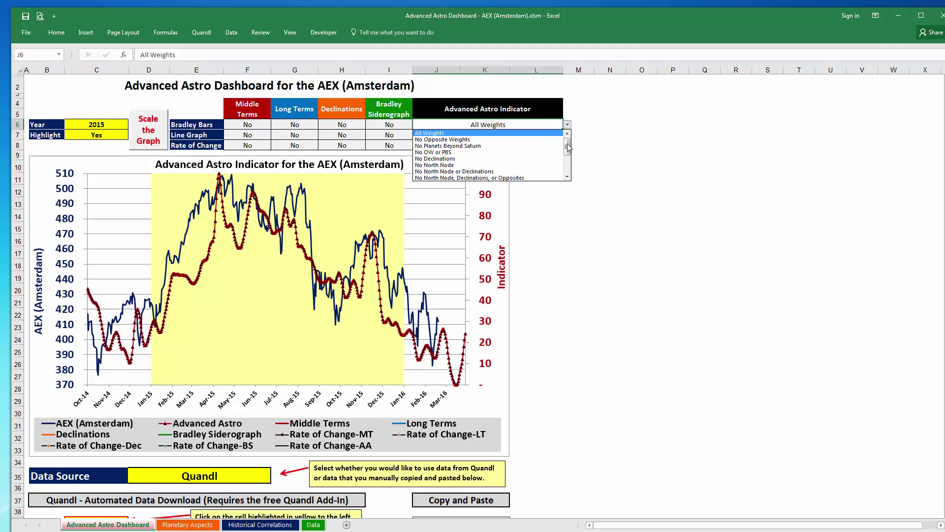
pyautogui.scroll(-3, 487, 155)
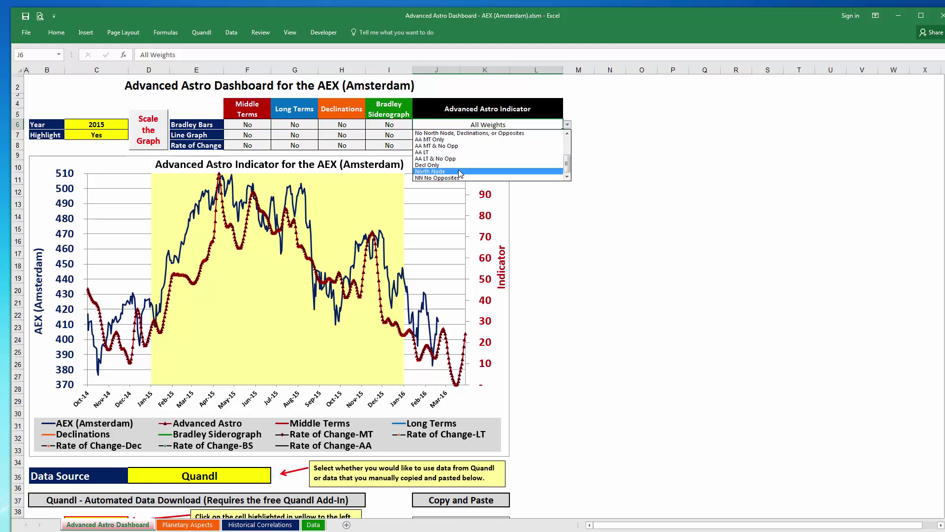
pyautogui.click(443, 165)
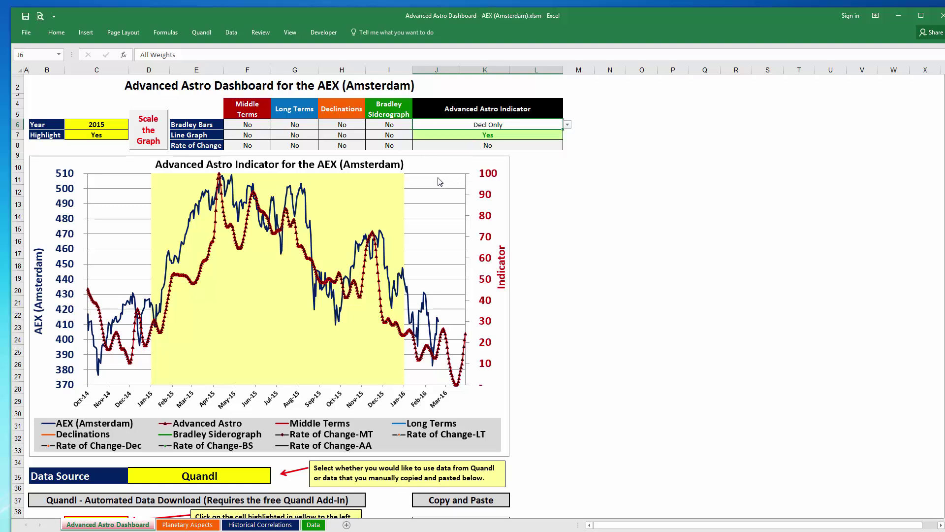
# Set Rate of Change to Yes for the Advanced Astro Indicator.
pyautogui.click(513, 144)
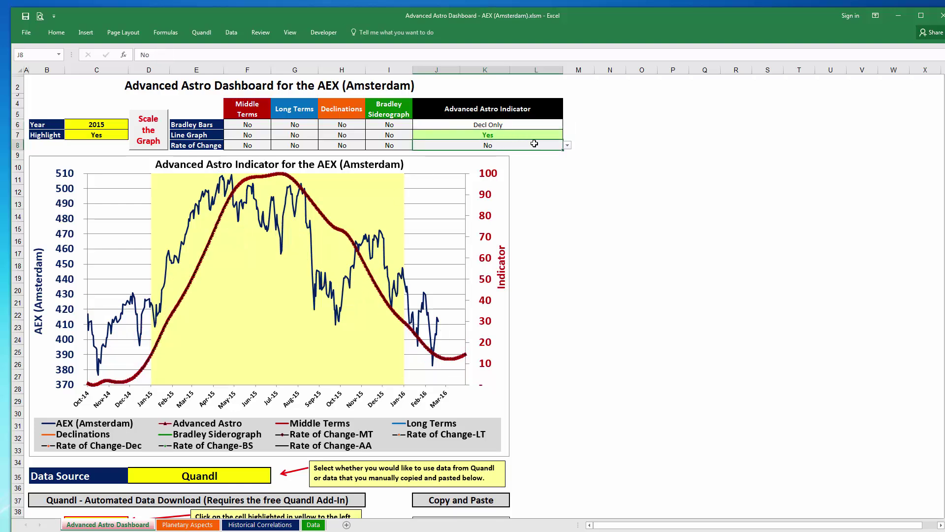
pyautogui.click(567, 145)
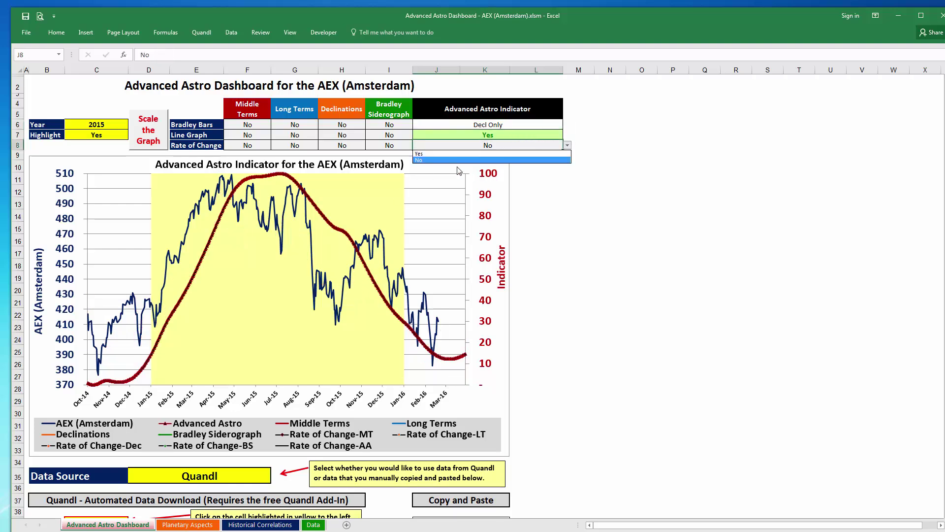
pyautogui.click(427, 154)
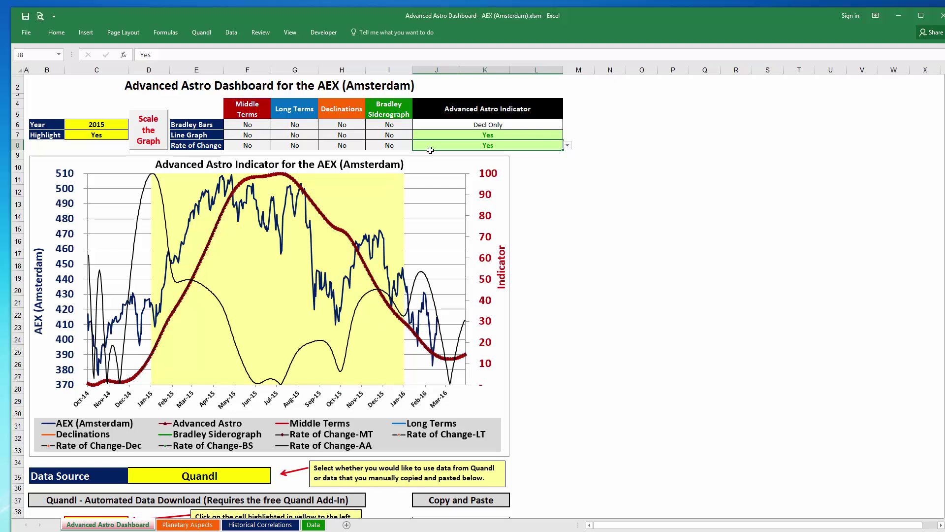
# Set Rate of Change back to No for the Advanced Astro Indicator.
pyautogui.moveTo(192, 146); pyautogui.dragTo(374, 157)
pyautogui.click(549, 148)
pyautogui.click(567, 145)
pyautogui.click(507, 163)
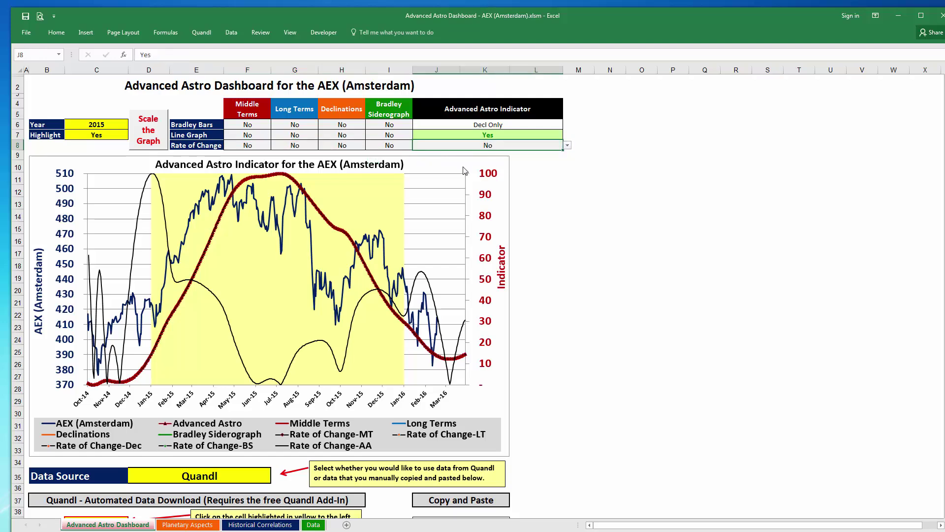
# Look over the Data Source setting and the YAHOO/INDEX_AEX code below the chart, and show the Quandl add-in's commands.
pyautogui.click(357, 146)
pyautogui.scroll(-8, 312, 290)
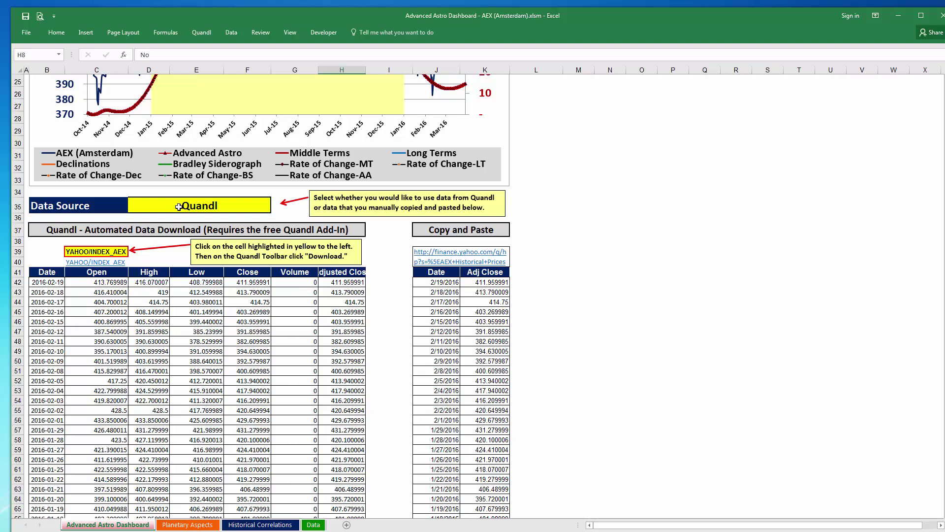
pyautogui.click(178, 207)
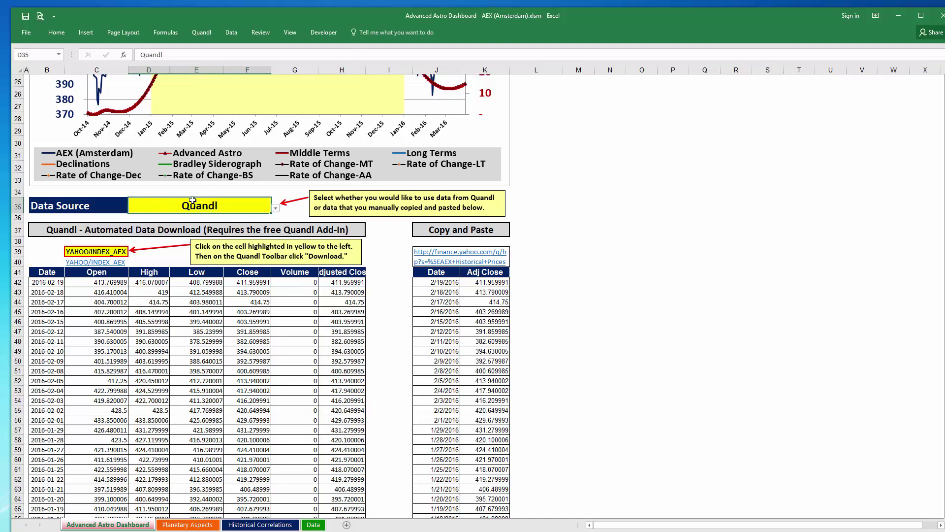
pyautogui.scroll(1, 206, 203)
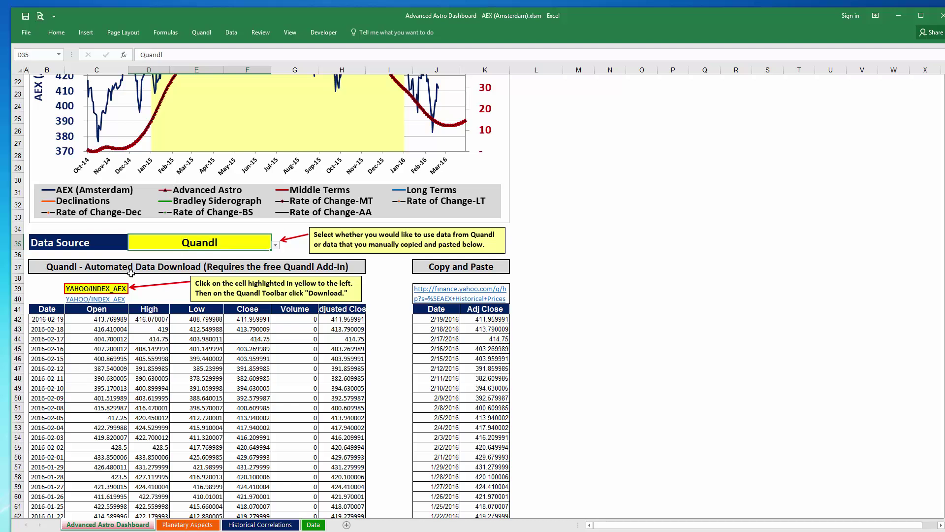
pyautogui.click(106, 289)
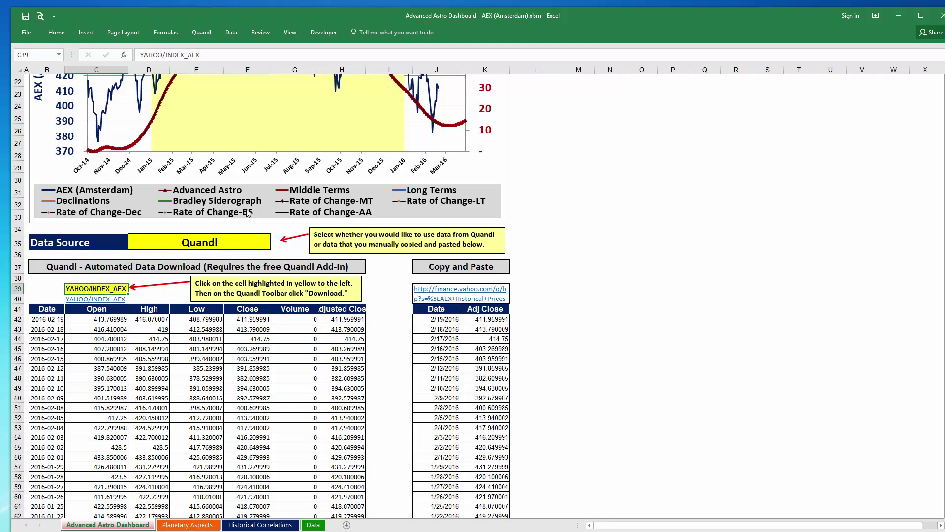
pyautogui.click(201, 33)
pyautogui.doubleClick(199, 33)
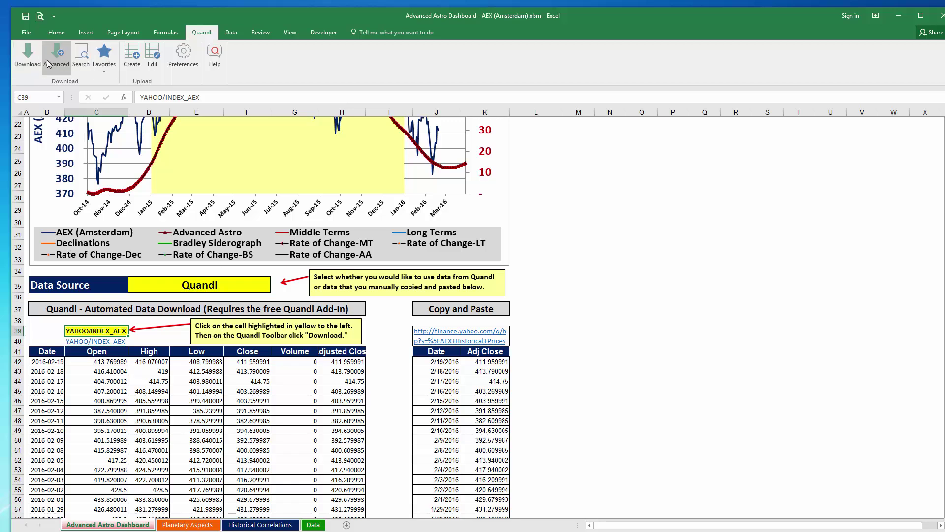
# Compare the Quandl automated download section and its price table with the Copy and Paste section.
pyautogui.click(71, 361)
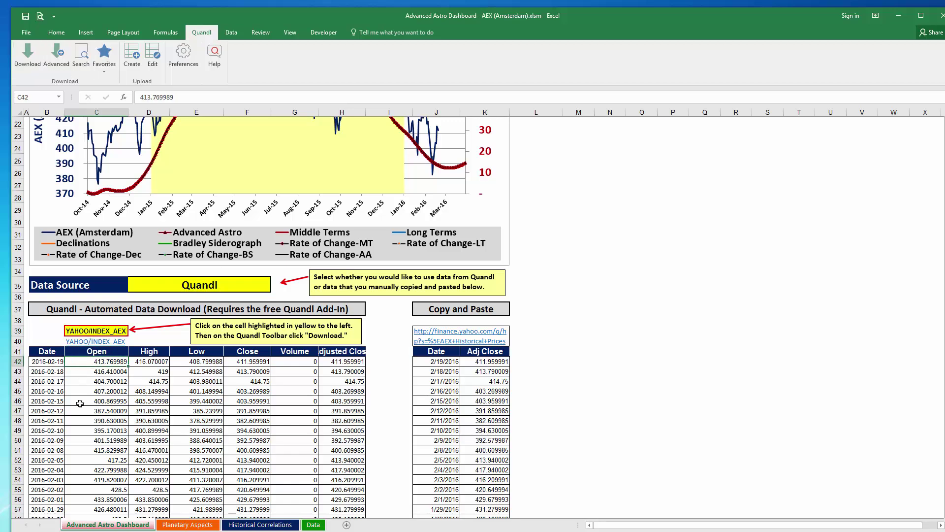
pyautogui.click(108, 330)
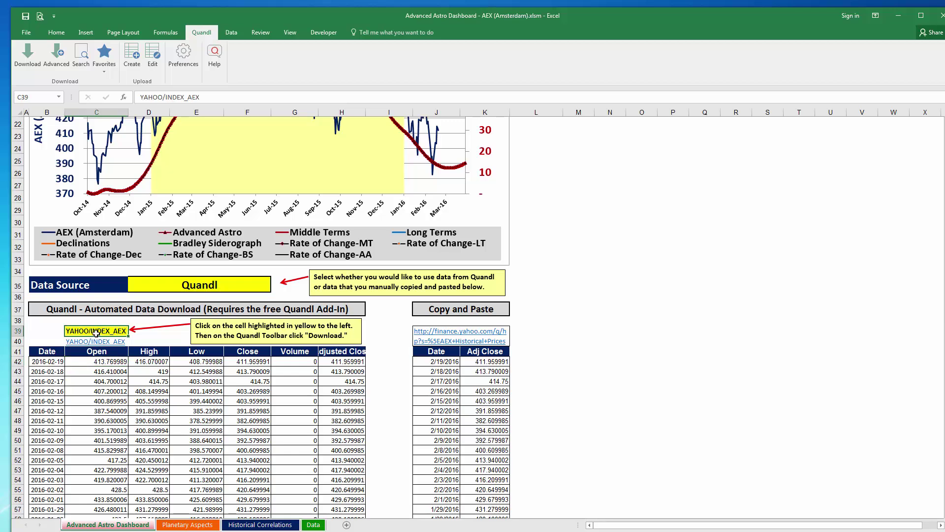
pyautogui.click(445, 312)
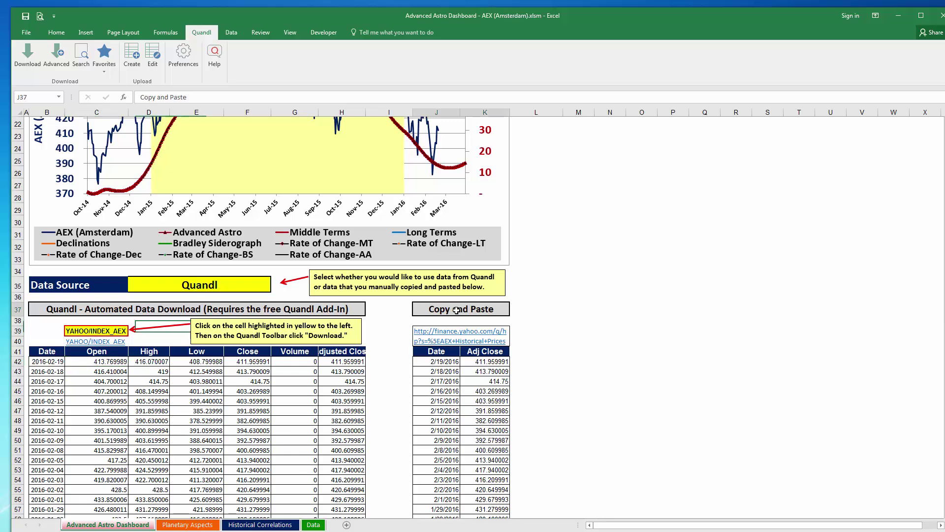
pyautogui.click(112, 330)
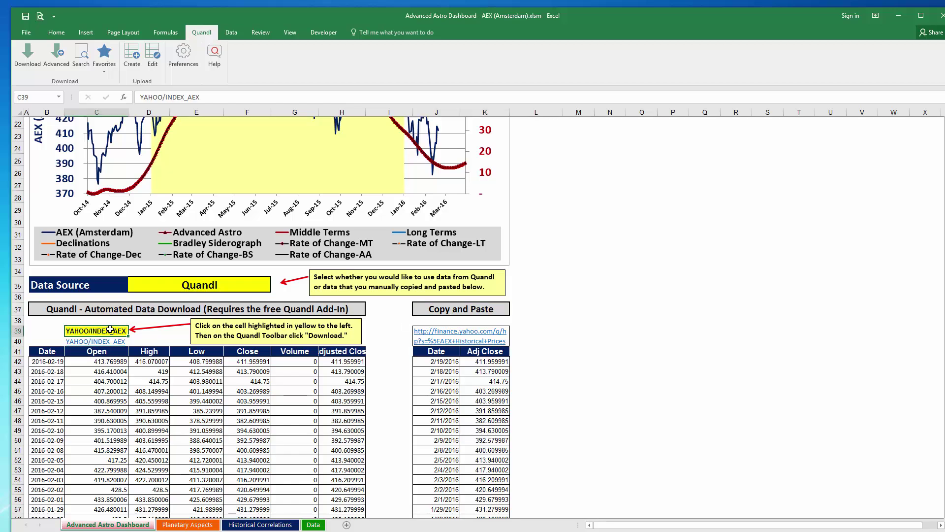
pyautogui.click(453, 311)
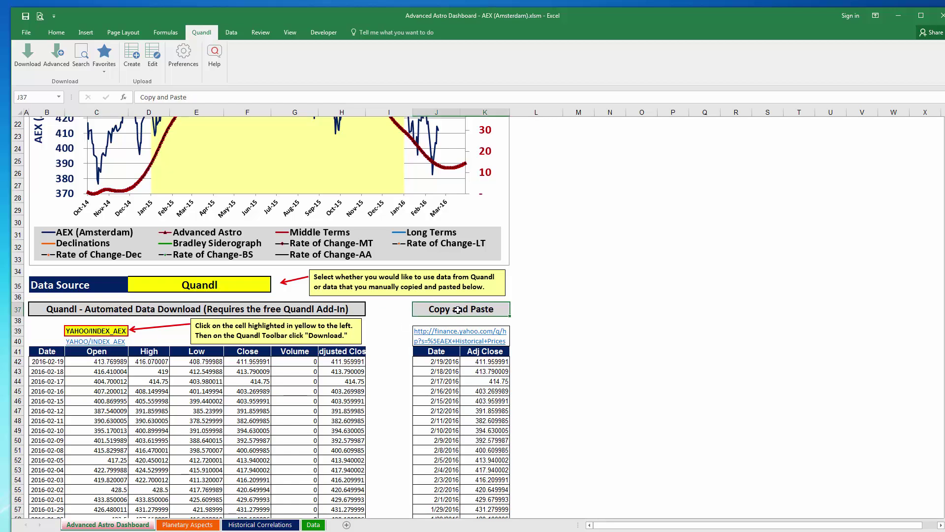
# Download the latest YAHOO/INDEX_AEX prices from Quandl, allowing the existing values in the sheet to be overwritten.
pyautogui.click(120, 328)
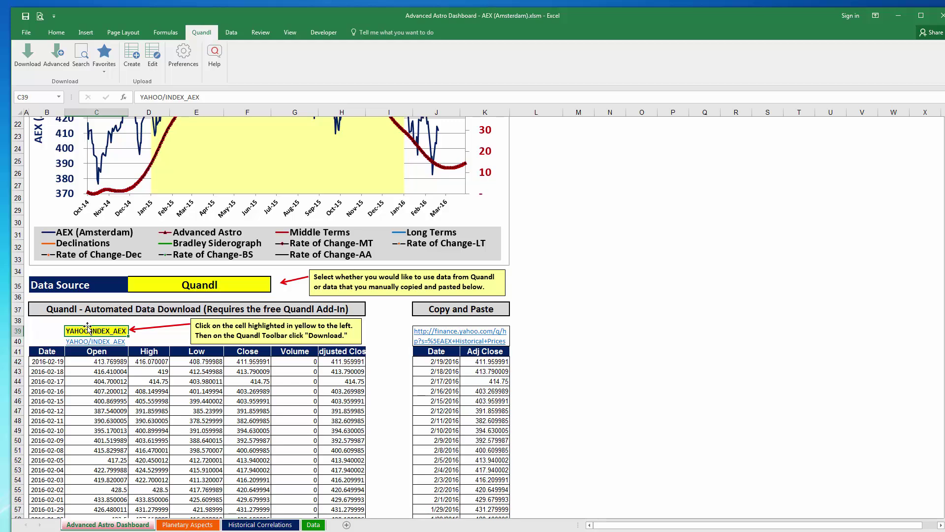
pyautogui.scroll(7, 87, 327)
pyautogui.scroll(-3, 157, 307)
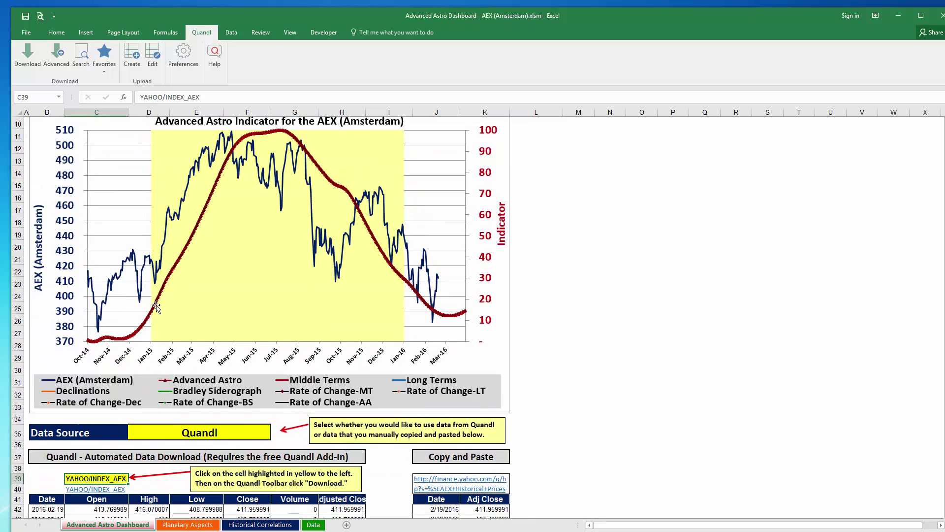
pyautogui.scroll(-5, 156, 308)
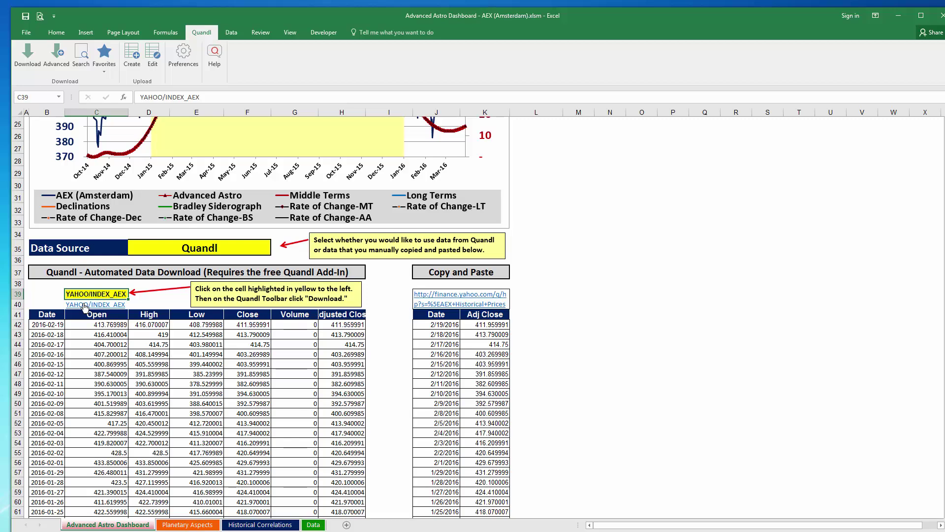
pyautogui.click(31, 62)
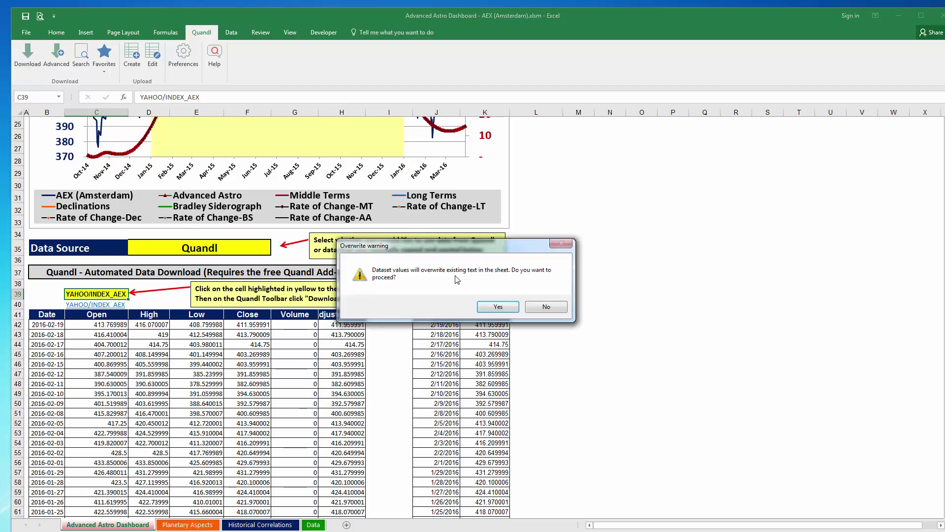
pyautogui.click(498, 306)
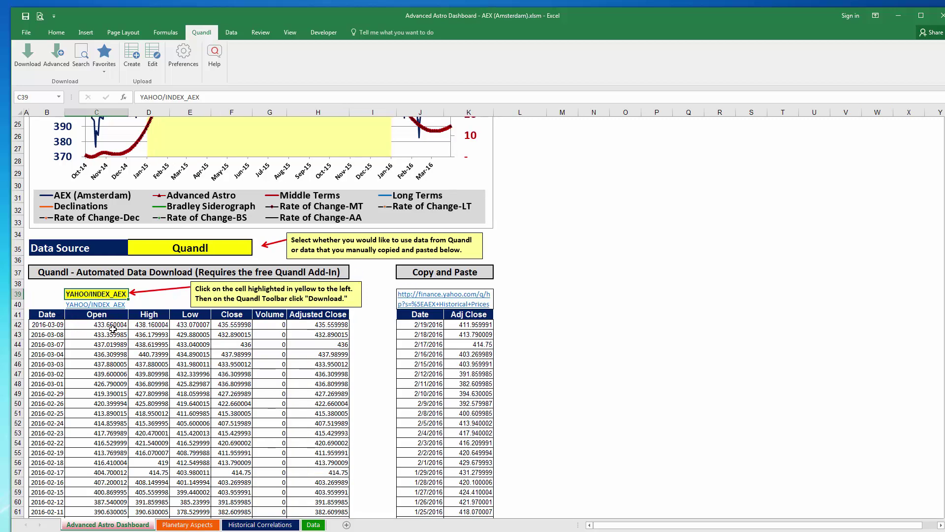
# Examine the AEX chart and the dashboard headings with the newly downloaded Quandl data.
pyautogui.scroll(6, 474, 204)
pyautogui.scroll(-5, 474, 204)
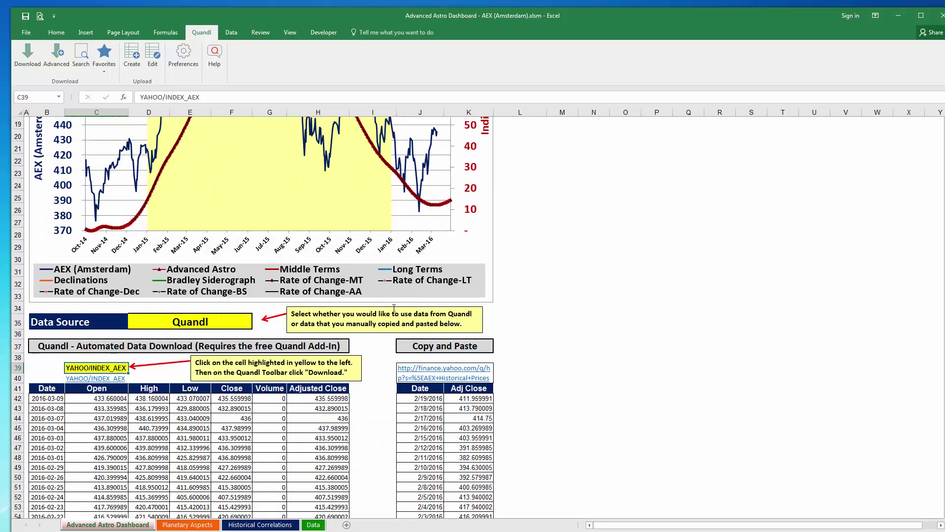
pyautogui.click(105, 376)
pyautogui.scroll(7, 289, 267)
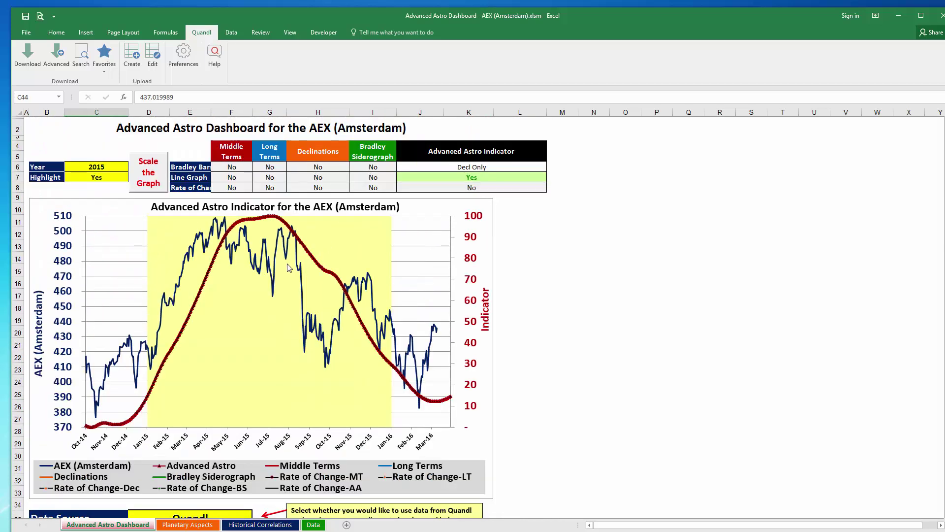
pyautogui.click(232, 147)
# Open the Yahoo Finance Historical Prices link in the Copy and Paste section and move the browser window fully into view.
pyautogui.scroll(-4, 304, 276)
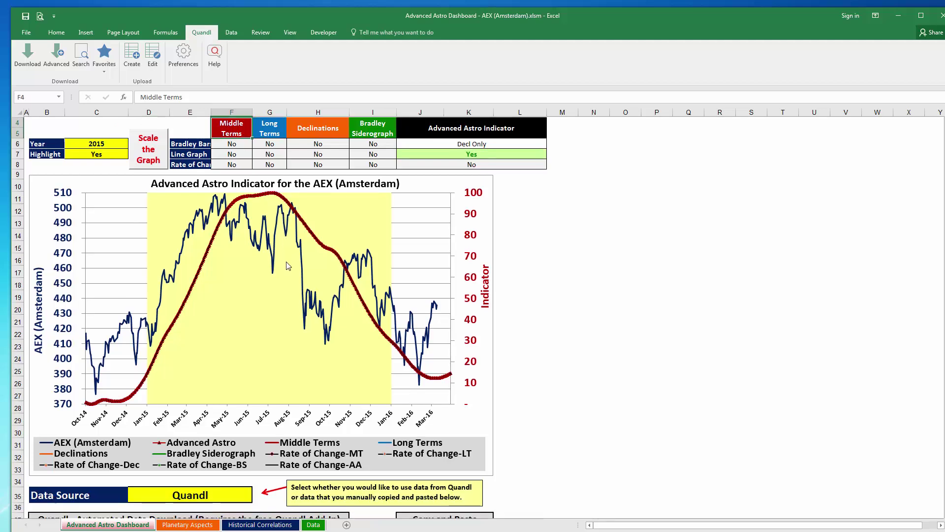
pyautogui.scroll(-1, 304, 276)
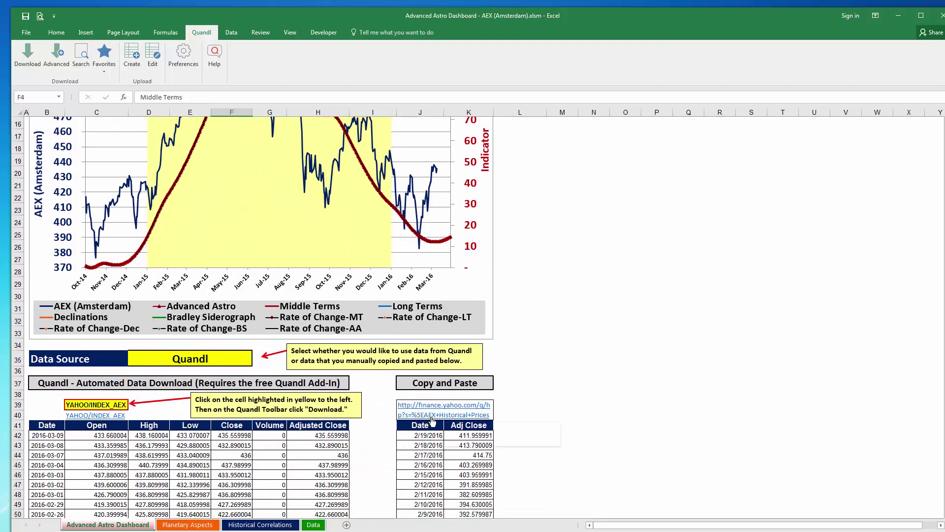
pyautogui.scroll(-1, 436, 418)
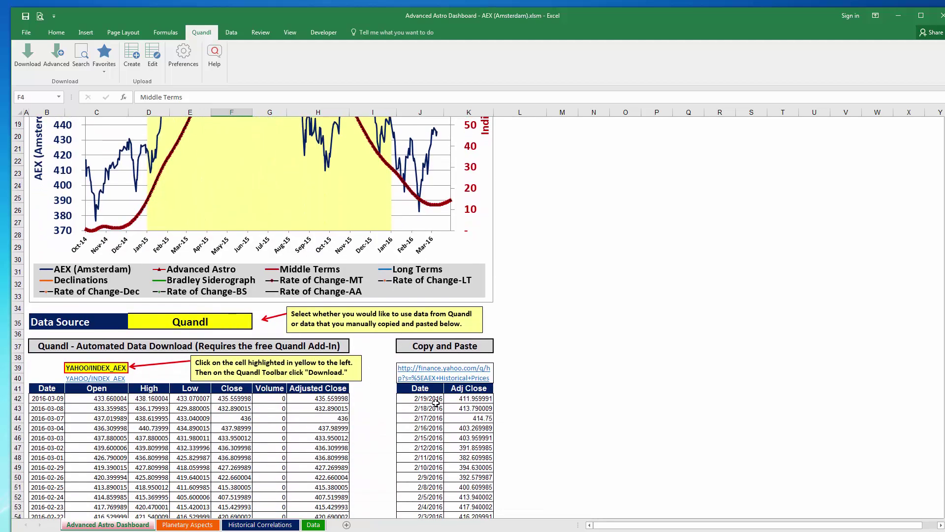
pyautogui.click(430, 372)
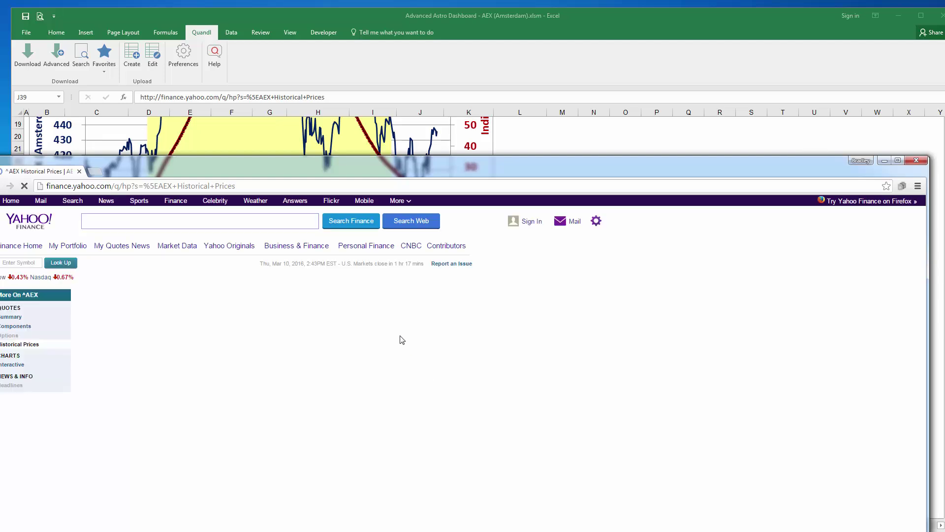
pyautogui.moveTo(181, 169); pyautogui.dragTo(200, 13)
# Download the AEX historical prices to a spreadsheet from the end of the Yahoo Finance price table.
pyautogui.scroll(-15, 214, 235)
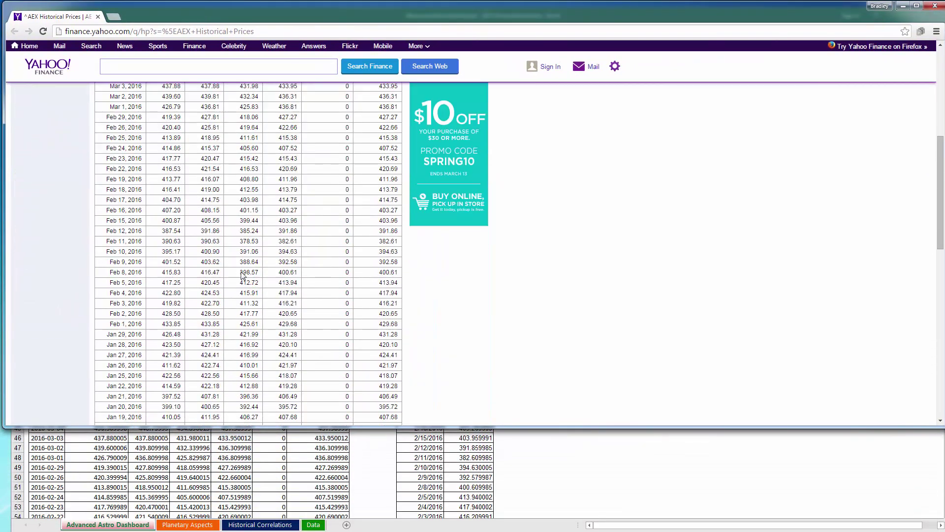
pyautogui.scroll(2, 215, 235)
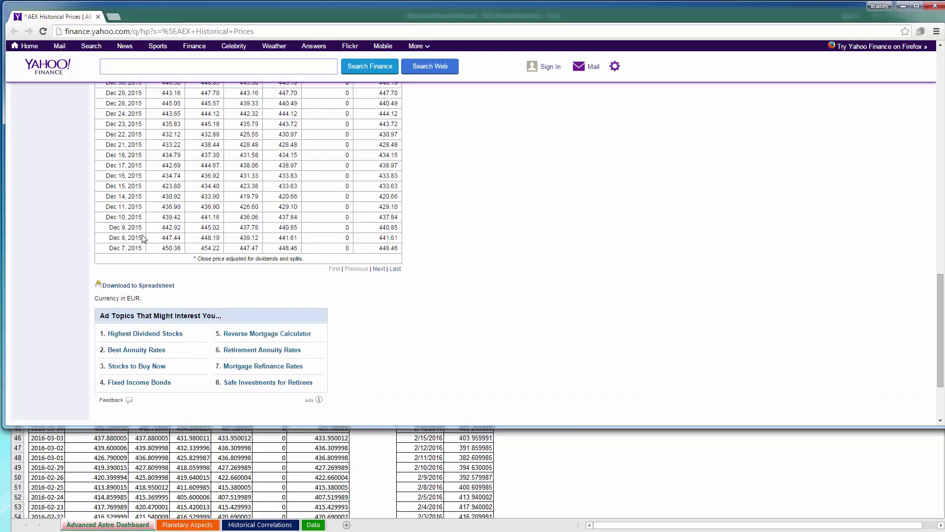
pyautogui.click(137, 286)
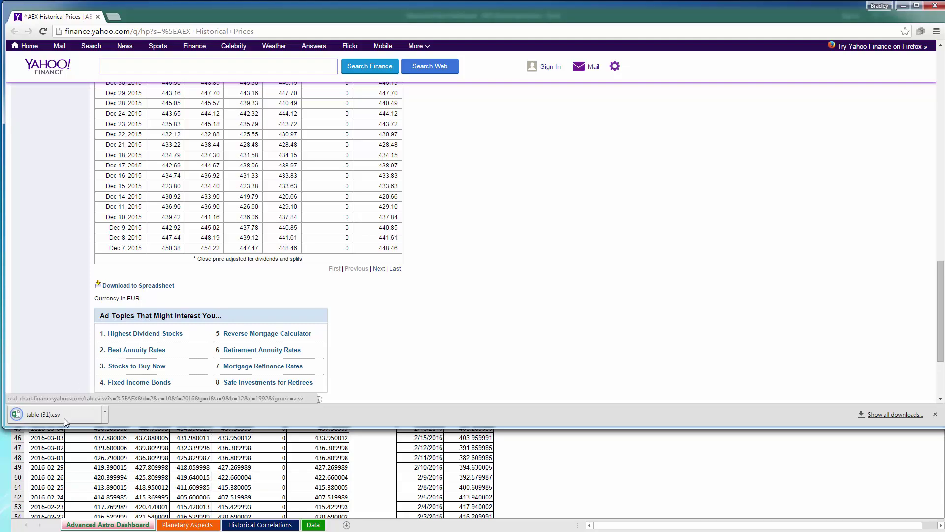
# Open the downloaded table (31).csv and delete its Open, High, Low, Close and Volume columns.
pyautogui.click(61, 417)
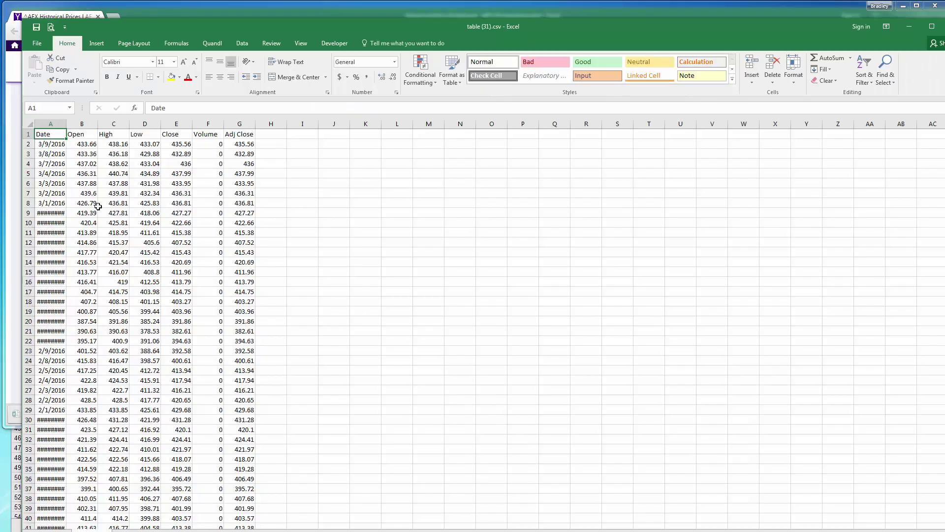
pyautogui.moveTo(143, 25); pyautogui.dragTo(191, 20)
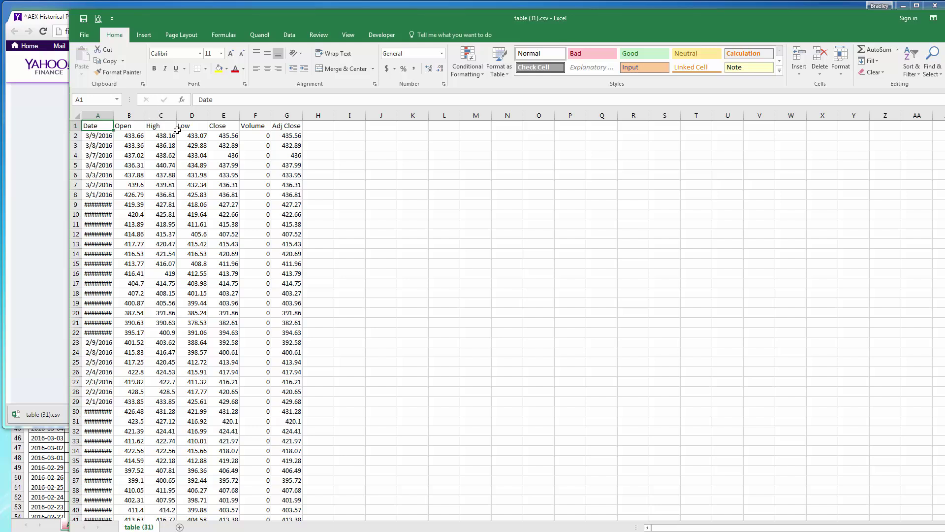
pyautogui.moveTo(97, 126); pyautogui.dragTo(101, 263)
pyautogui.moveTo(283, 126); pyautogui.dragTo(290, 263)
pyautogui.moveTo(132, 116); pyautogui.dragTo(260, 109)
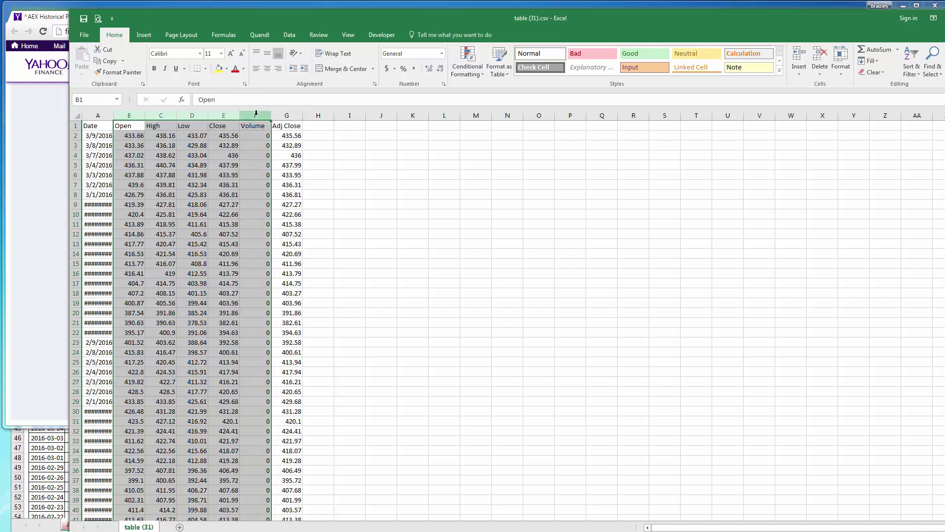
pyautogui.rightClick(173, 116)
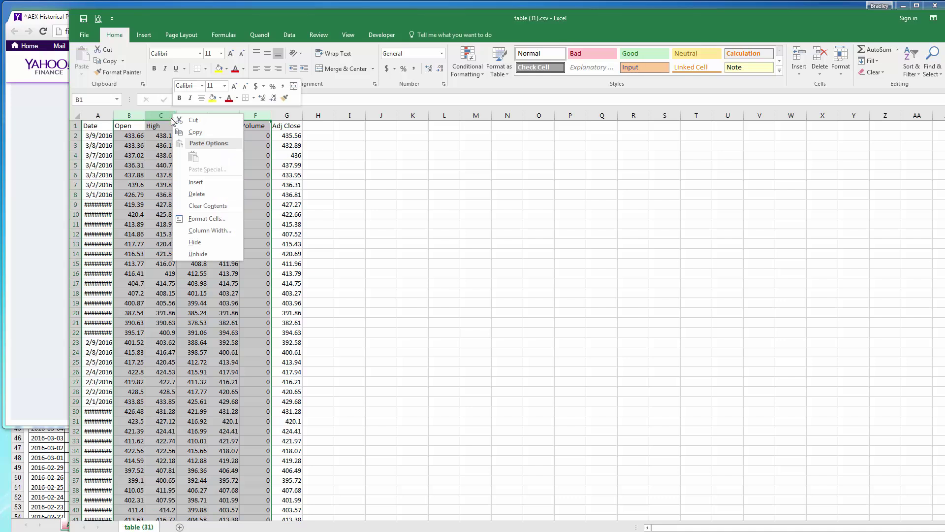
pyautogui.click(200, 194)
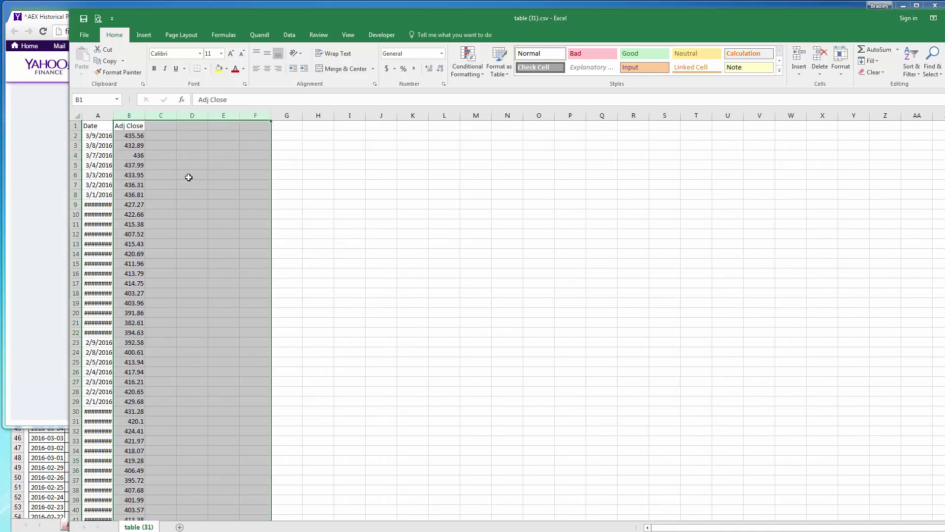
# Fit the Date column's width to its contents so that every date can be read.
pyautogui.click(97, 127)
pyautogui.doubleClick(113, 115)
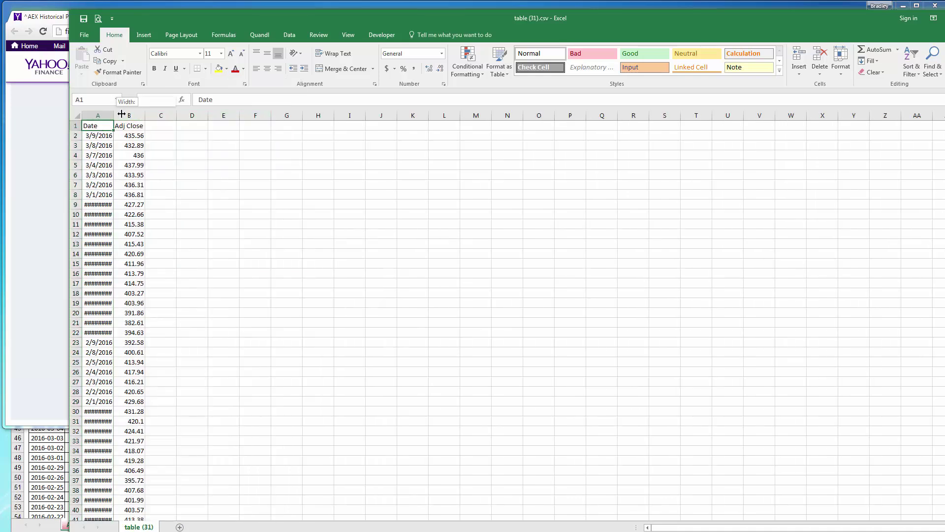
pyautogui.click(145, 125)
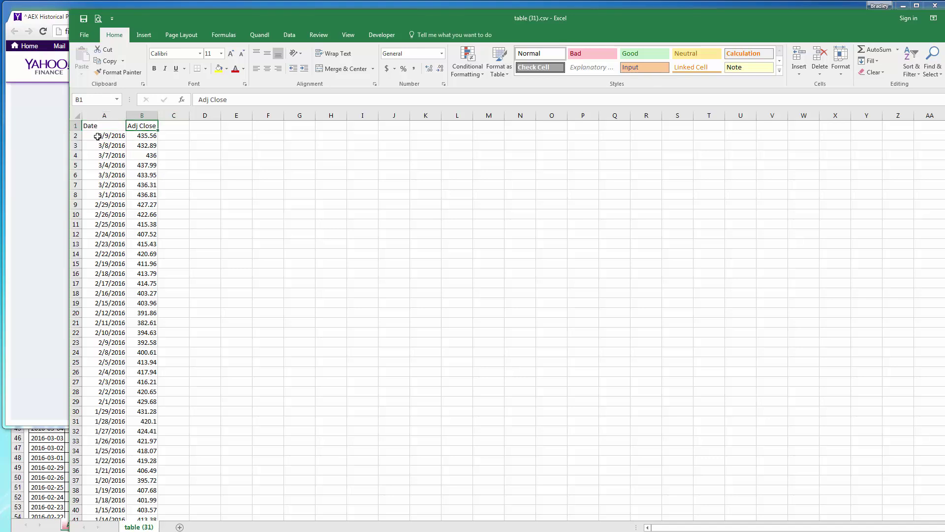
# Copy all dates and adjusted close prices in table (31), from A2 down to the last row, without the headers.
pyautogui.moveTo(98, 136); pyautogui.dragTo(158, 236)
pyautogui.hotkey('ctrl', 'shift', 'Down')
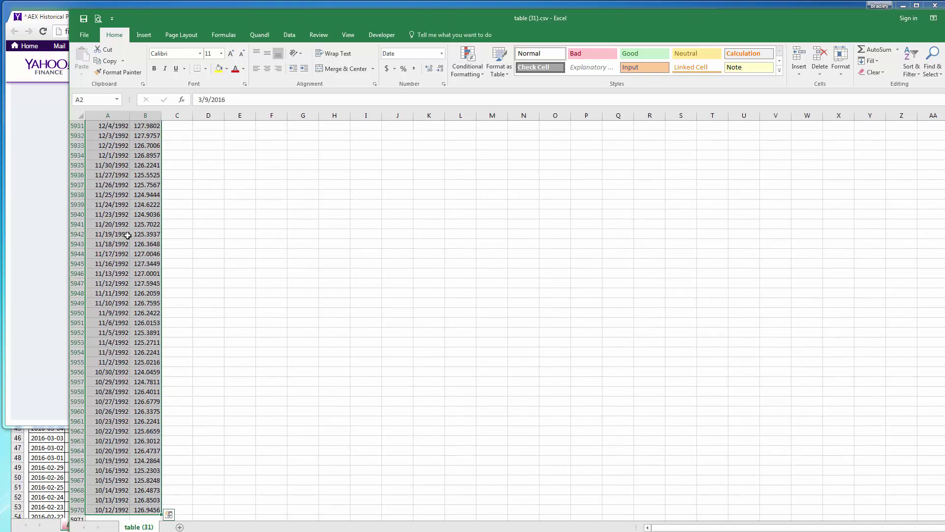
pyautogui.hotkey('ctrl', 'Home')
pyautogui.press('Down')
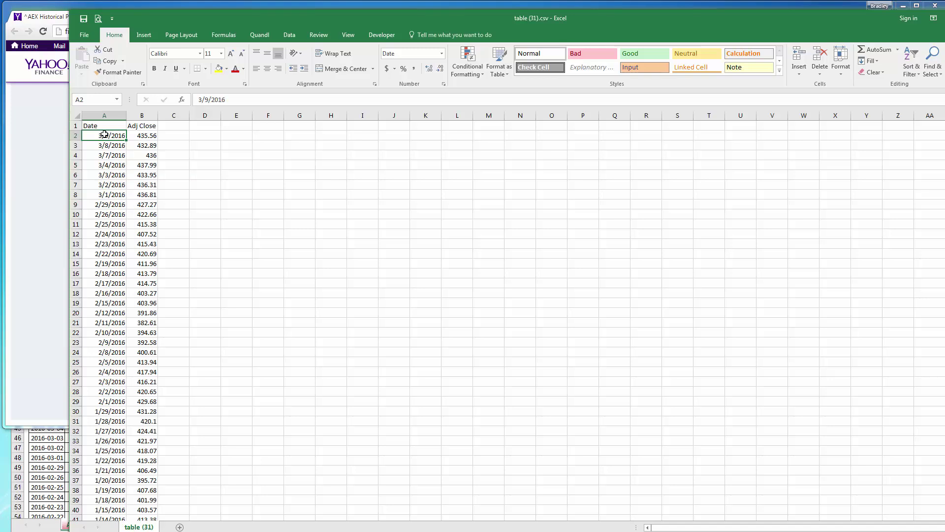
pyautogui.hotkey('shift', 'Right')
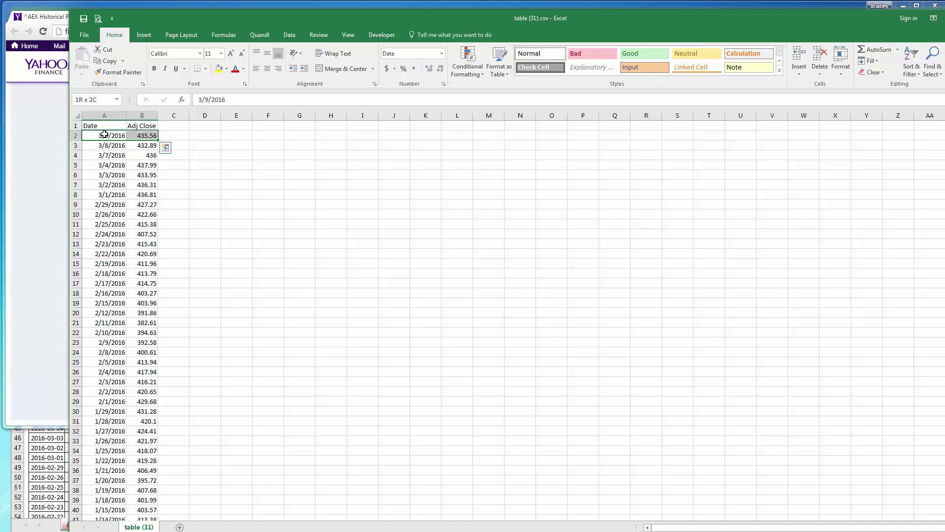
pyautogui.hotkey('ctrl', 'shift', 'Down')
pyautogui.hotkey('ctrl', 'Home')
pyautogui.press('Down')
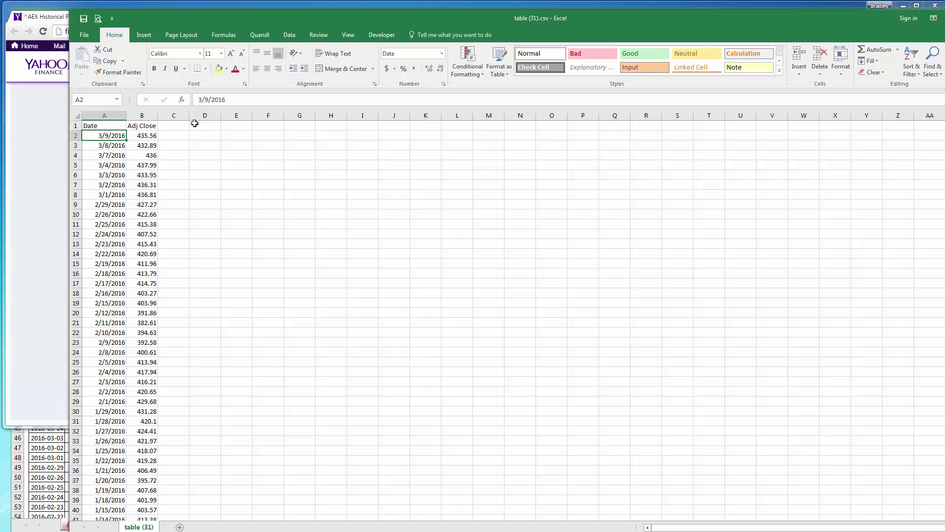
pyautogui.hotkey('shift', 'Right')
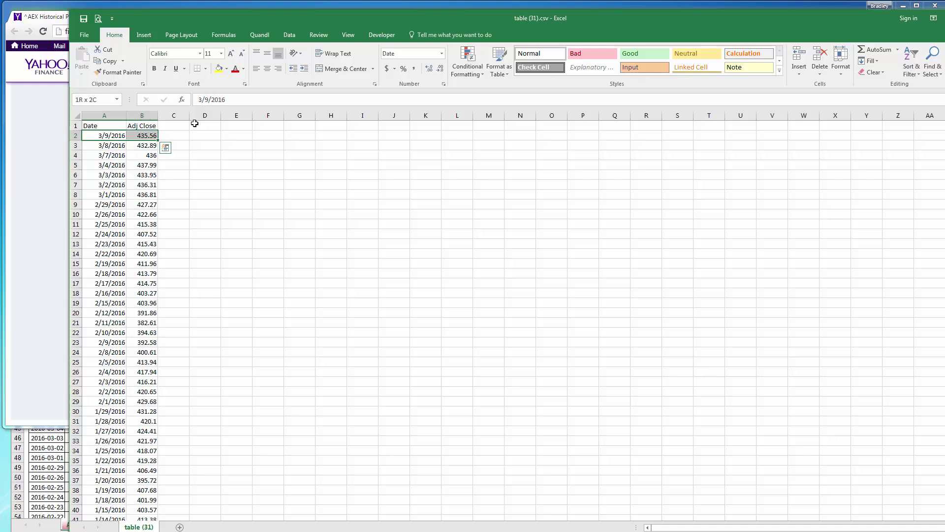
pyautogui.hotkey('ctrl', 'shift', 'Down')
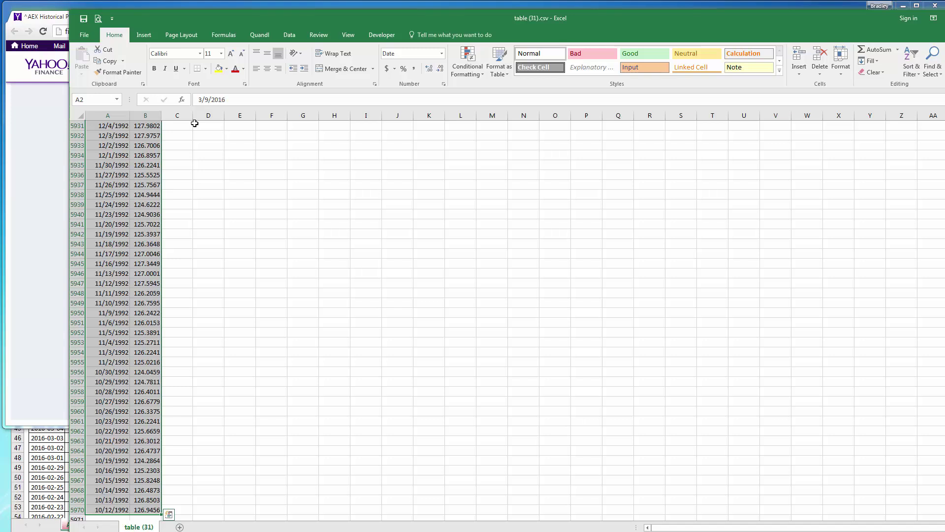
pyautogui.hotkey('ctrl', 'c')
pyautogui.hotkey('ctrl', 'c')
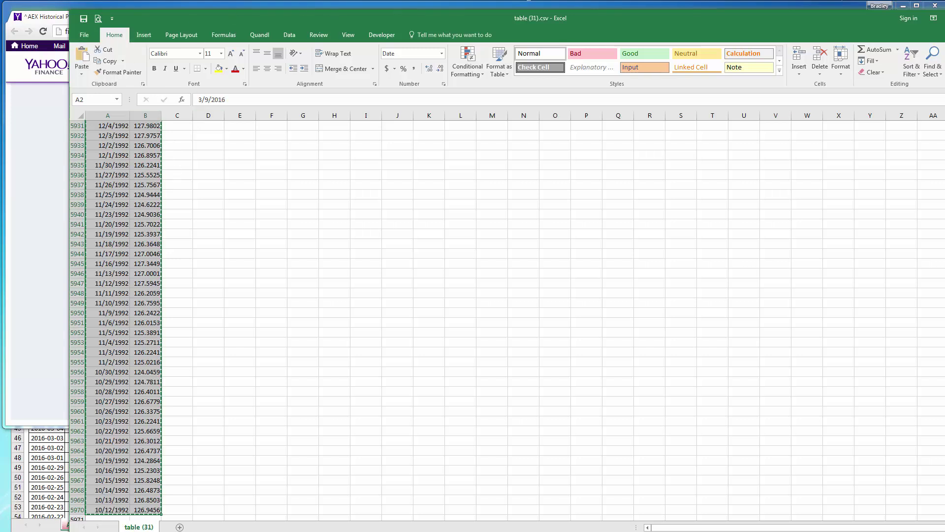
# Switch to the Advanced Astro Dashboard workbook and paste the copied dates and prices into the Copy and Paste section, starting at J42.
pyautogui.click(696, 6)
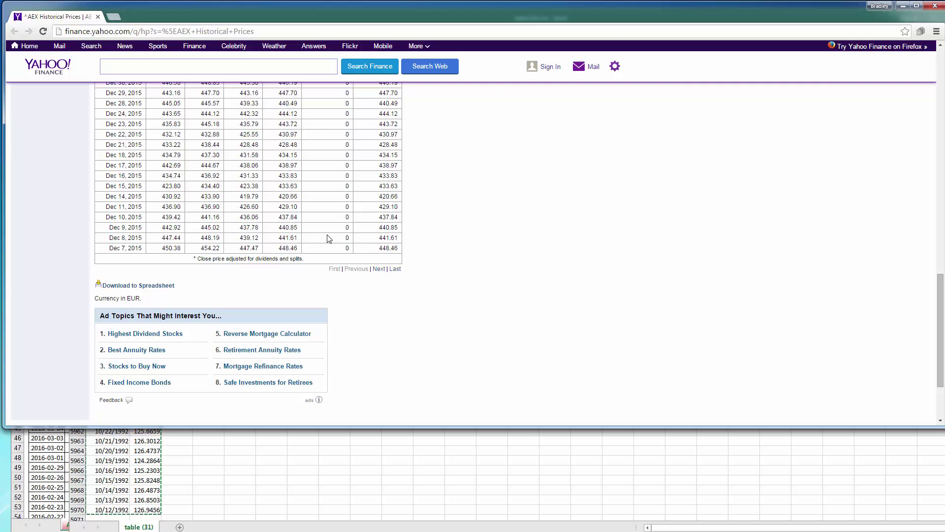
pyautogui.click(244, 480)
pyautogui.hotkey('ctrl', 'Tab')
pyautogui.click(414, 401)
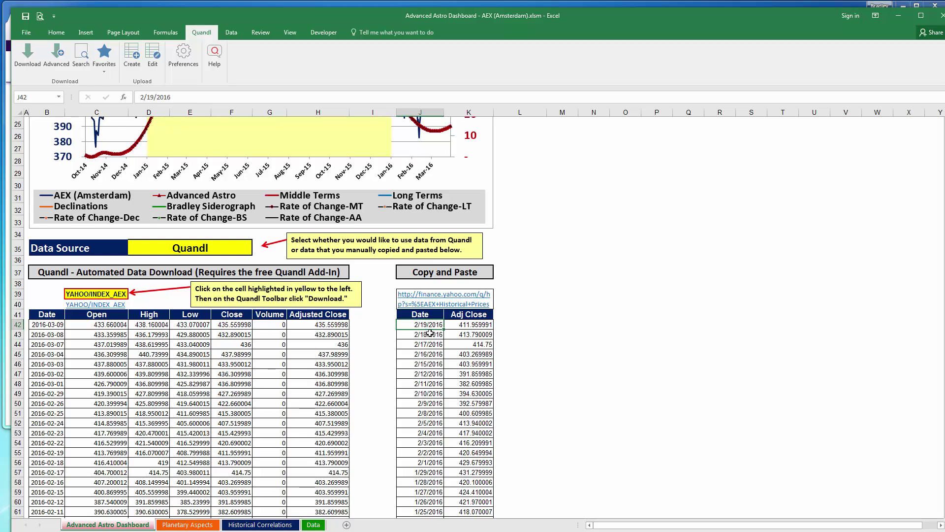
pyautogui.hotkey('ctrl', 'v')
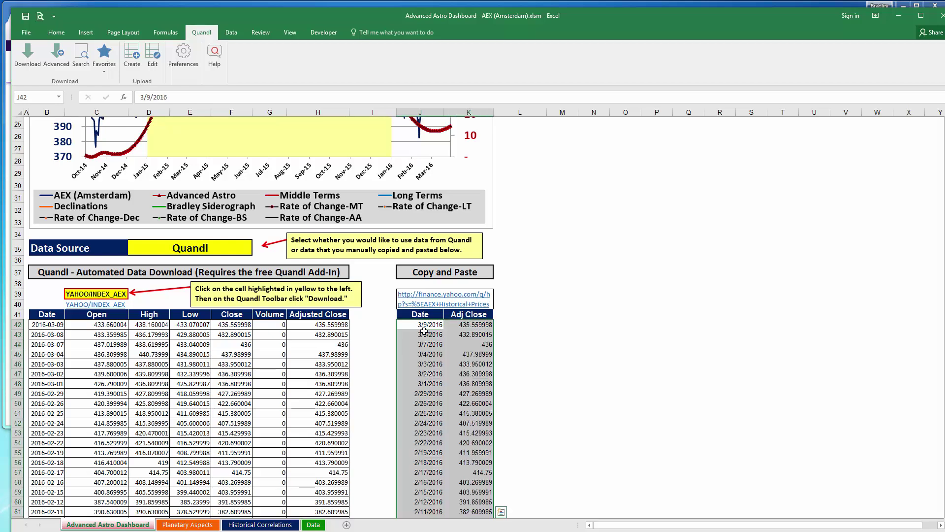
pyautogui.rightClick(424, 332)
pyautogui.click(505, 315)
pyautogui.click(531, 390)
pyautogui.click(429, 354)
pyautogui.click(427, 334)
# Set the dashboard's Data Source to Copy and Paste.
pyautogui.scroll(6, 429, 393)
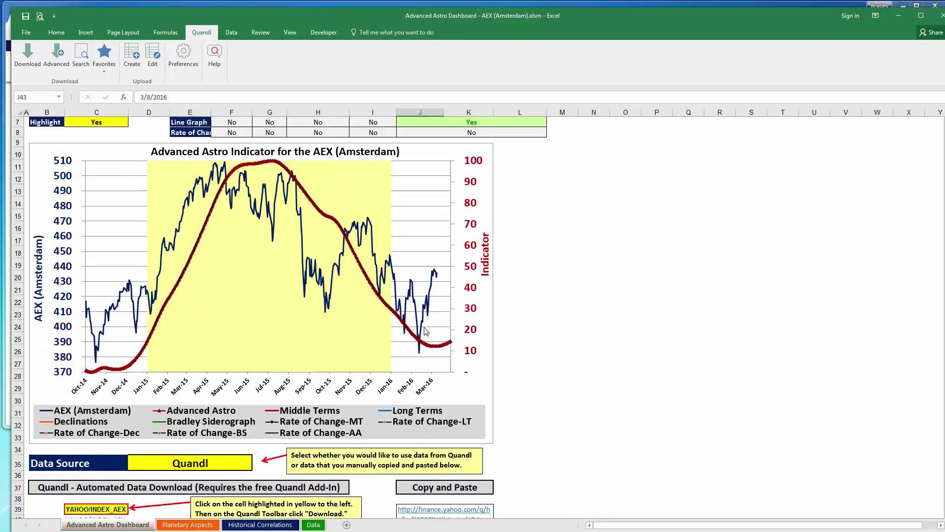
pyautogui.scroll(-4, 429, 437)
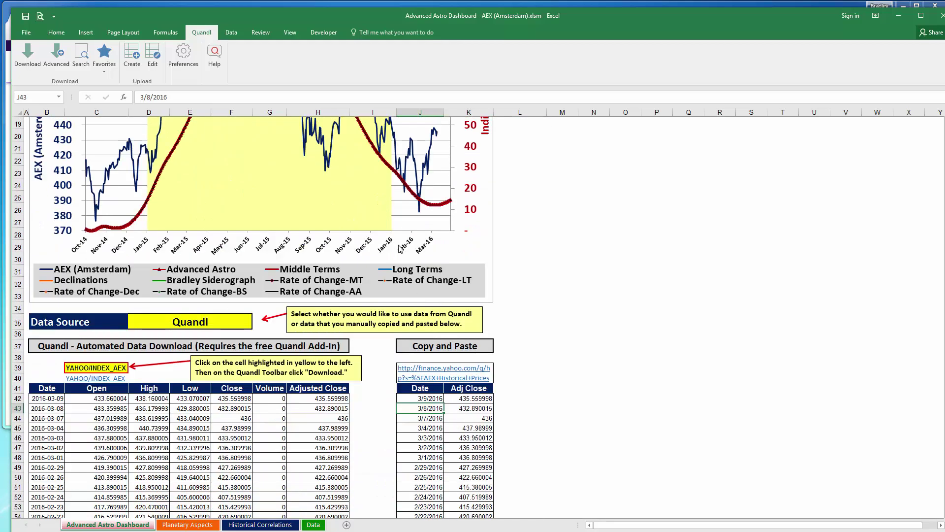
pyautogui.scroll(2, 340, 253)
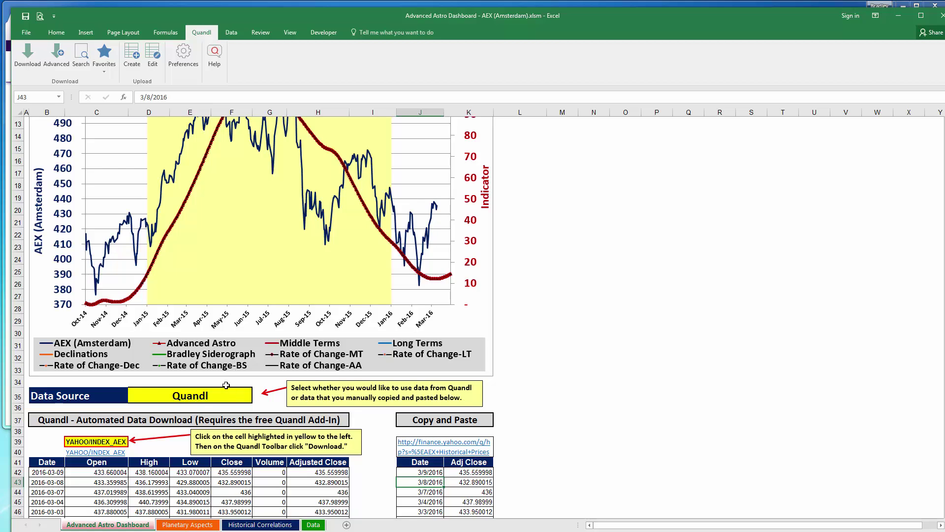
pyautogui.click(210, 396)
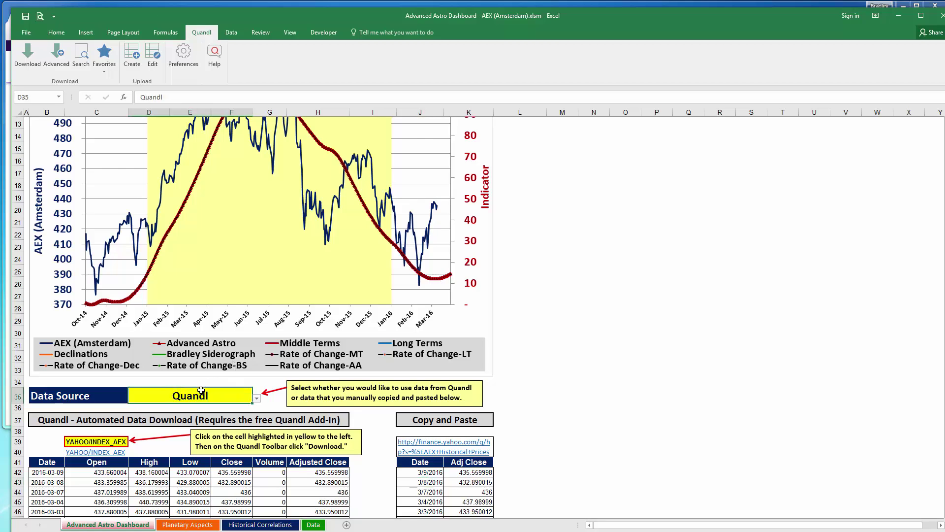
pyautogui.click(257, 397)
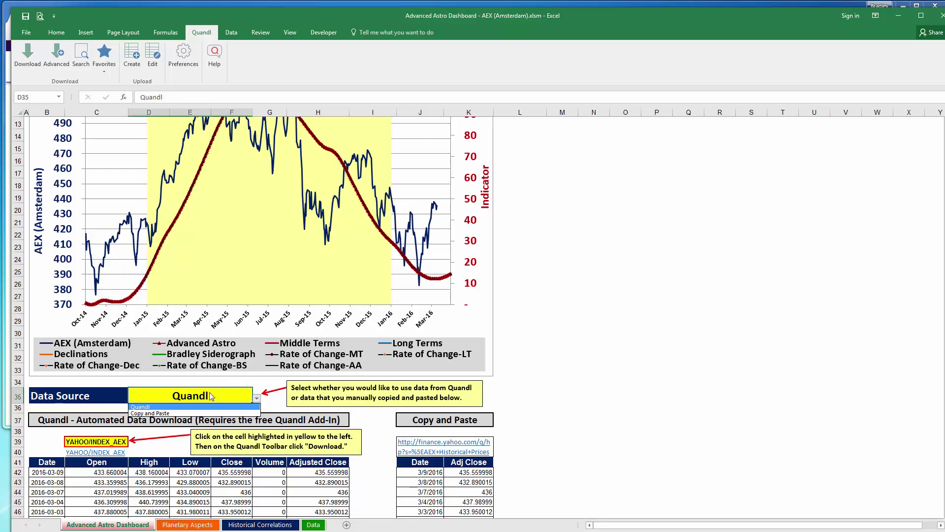
pyautogui.click(199, 392)
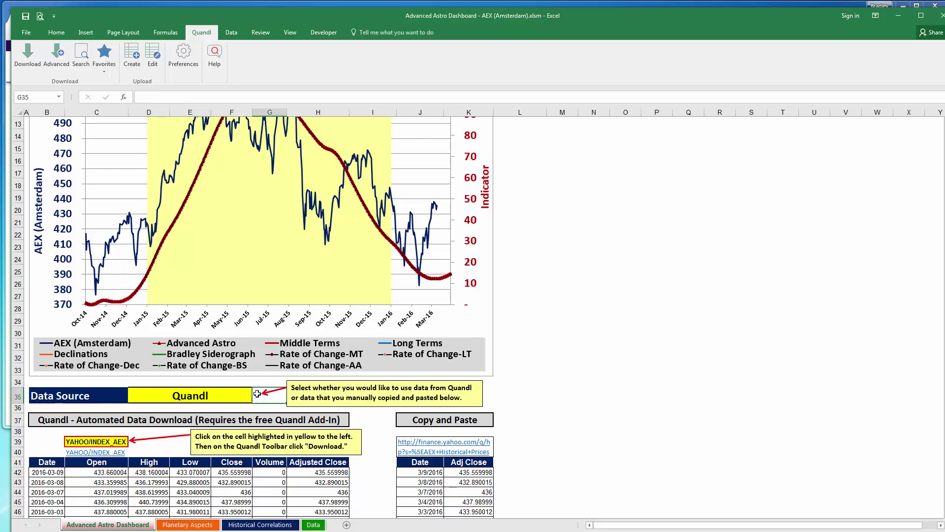
pyautogui.click(257, 397)
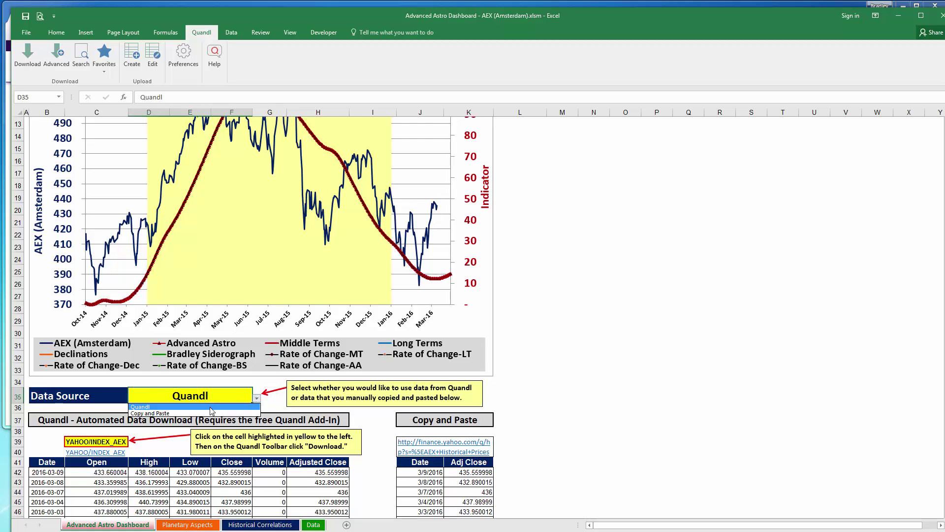
pyautogui.click(217, 412)
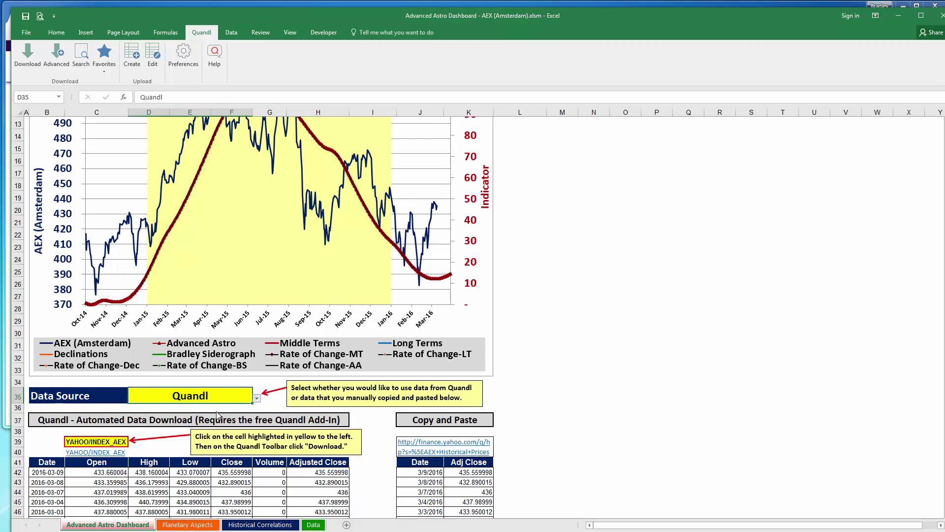
# Compare the newest pasted dates and adjusted closes with the latest Quandl rows and the chart.
pyautogui.moveTo(429, 472); pyautogui.dragTo(470, 502)
pyautogui.scroll(-3, 455, 492)
pyautogui.scroll(6, 455, 492)
pyautogui.scroll(-3, 163, 459)
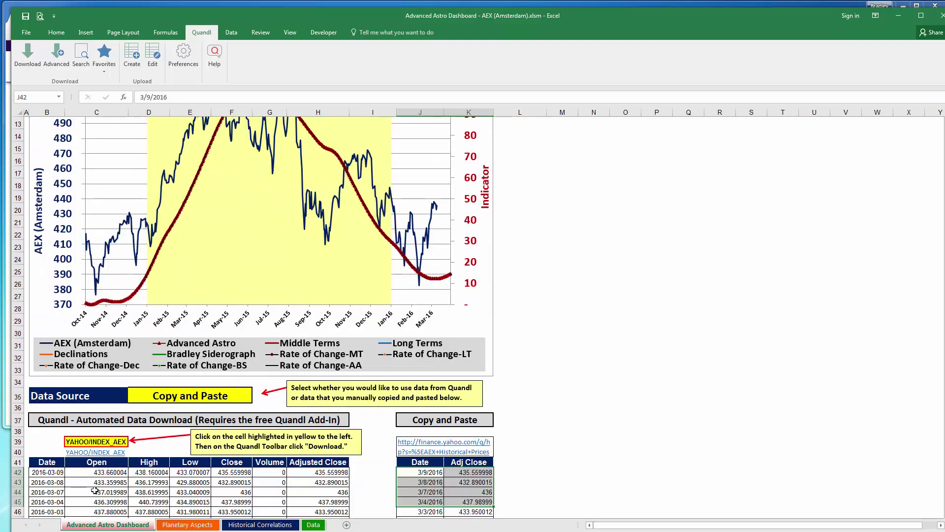
pyautogui.moveTo(96, 472); pyautogui.dragTo(147, 485)
pyautogui.moveTo(419, 473); pyautogui.dragTo(470, 492)
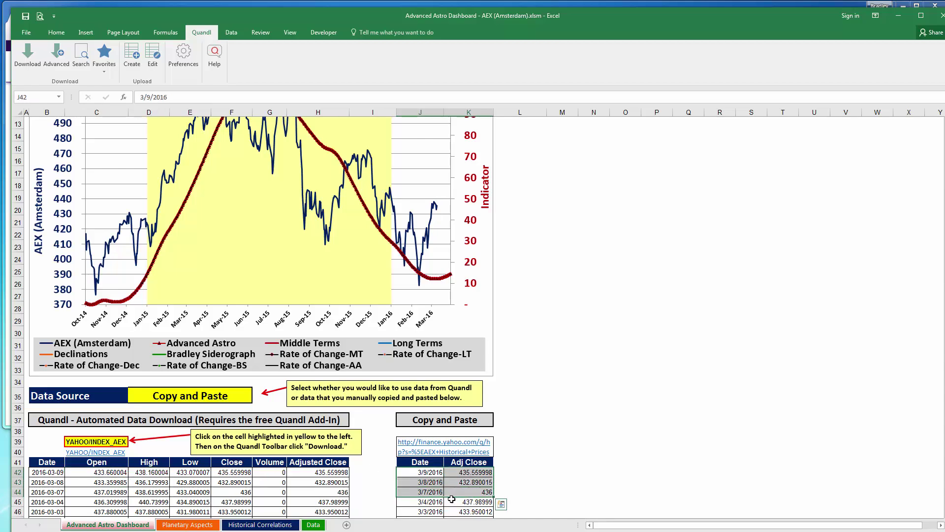
pyautogui.hotkey('ctrl', 'c')
# Try Quandl as the Data Source and undo the change.
pyautogui.click(161, 396)
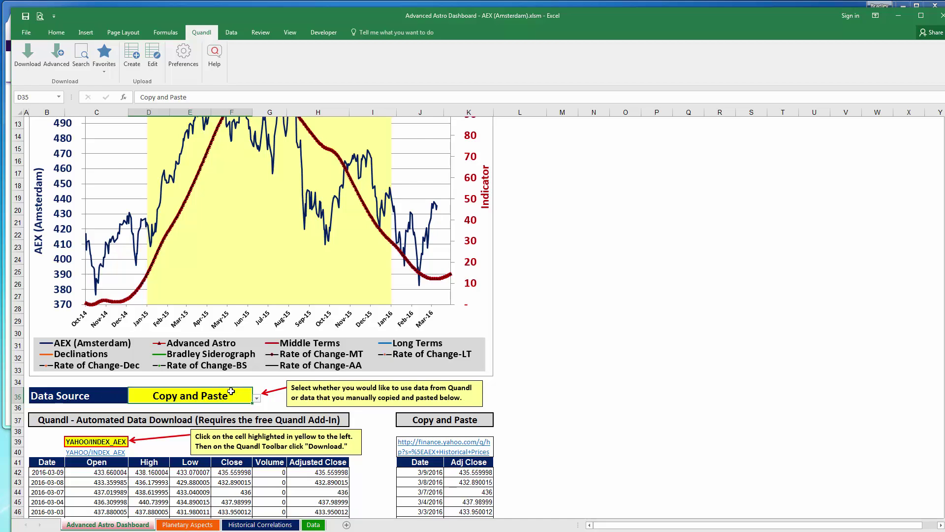
pyautogui.click(257, 398)
pyautogui.click(204, 407)
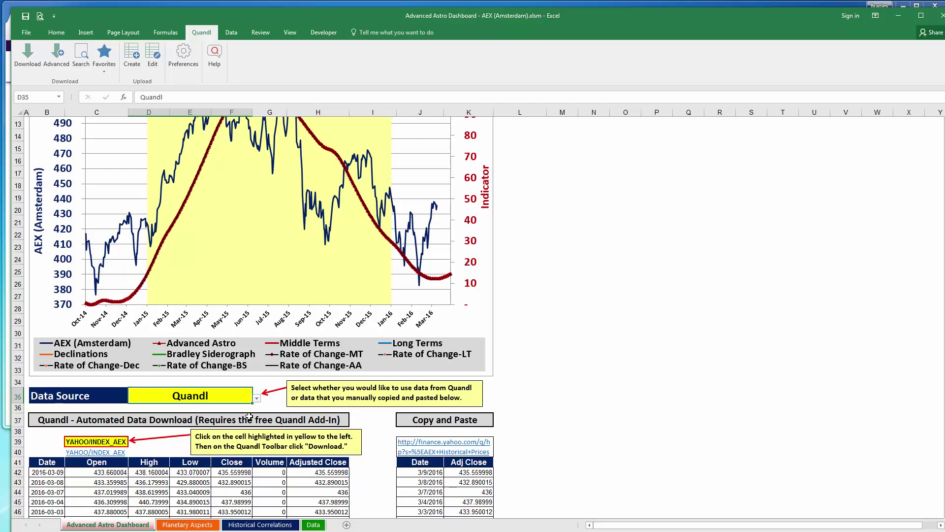
pyautogui.hotkey('ctrl', 'z')
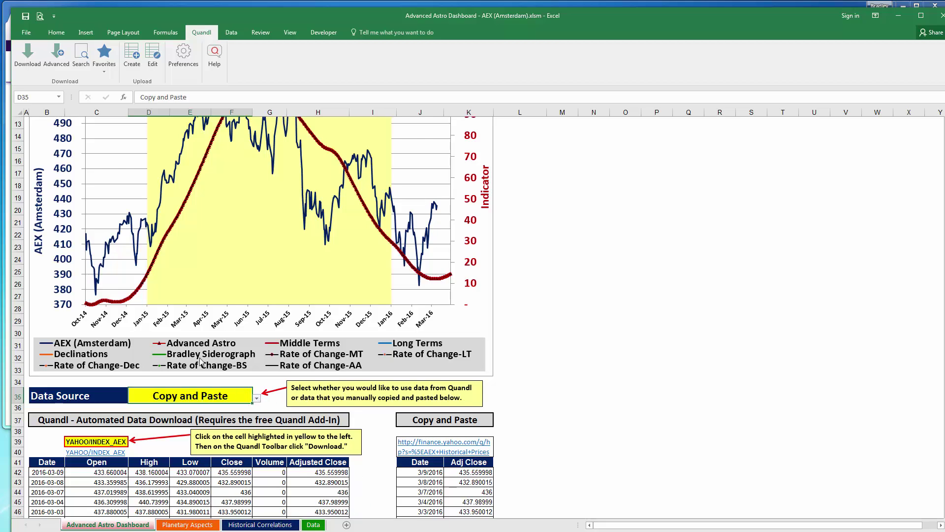
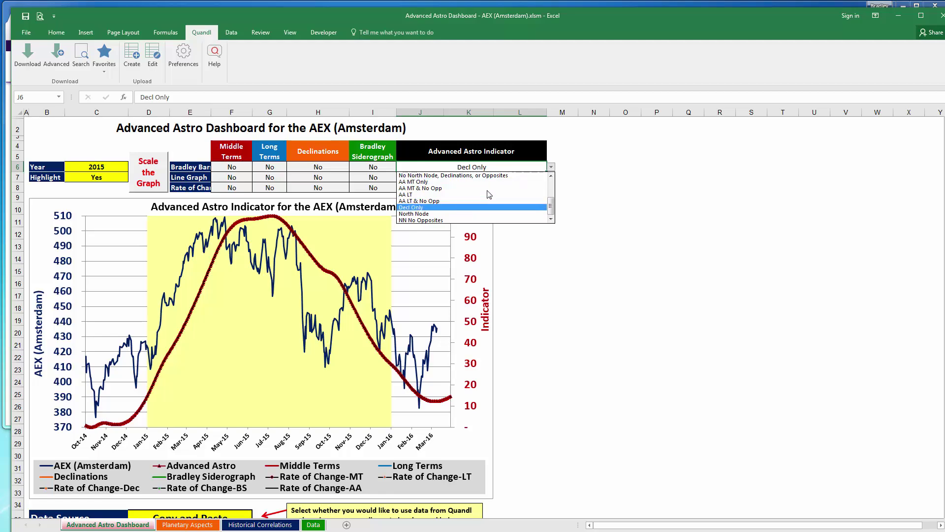
# Choose Decl Only as the Advanced Astro Indicator, and examine the first dated aspects on the Planetary Aspects sheet before returning to the dashboard.
pyautogui.click(492, 207)
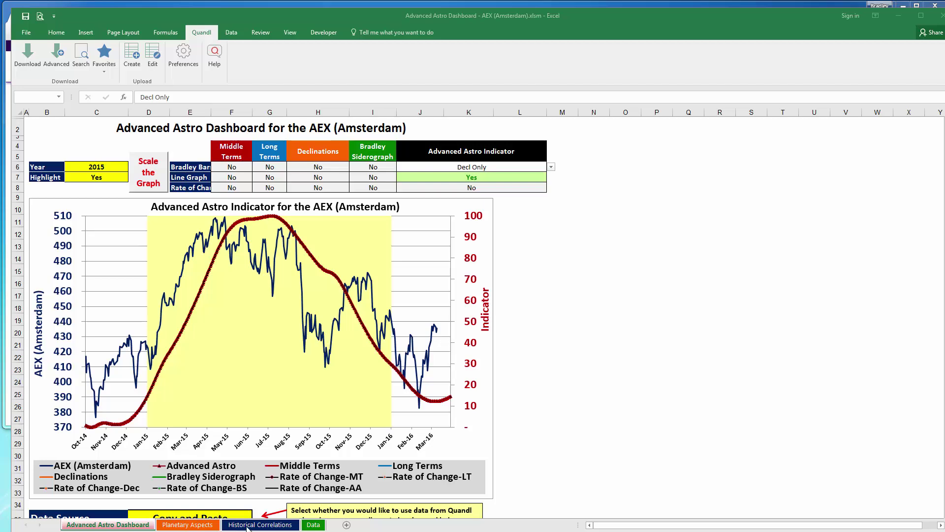
pyautogui.click(183, 524)
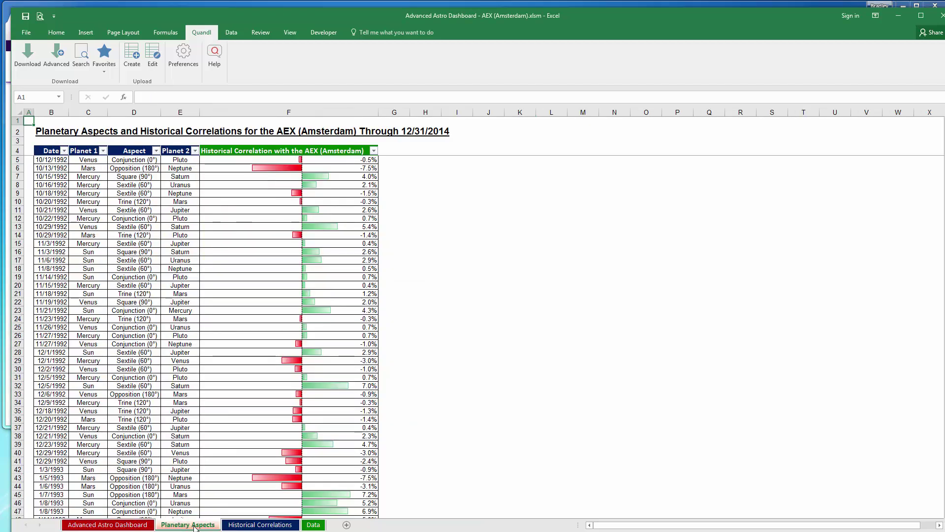
pyautogui.moveTo(57, 182); pyautogui.dragTo(59, 168)
pyautogui.click(53, 159)
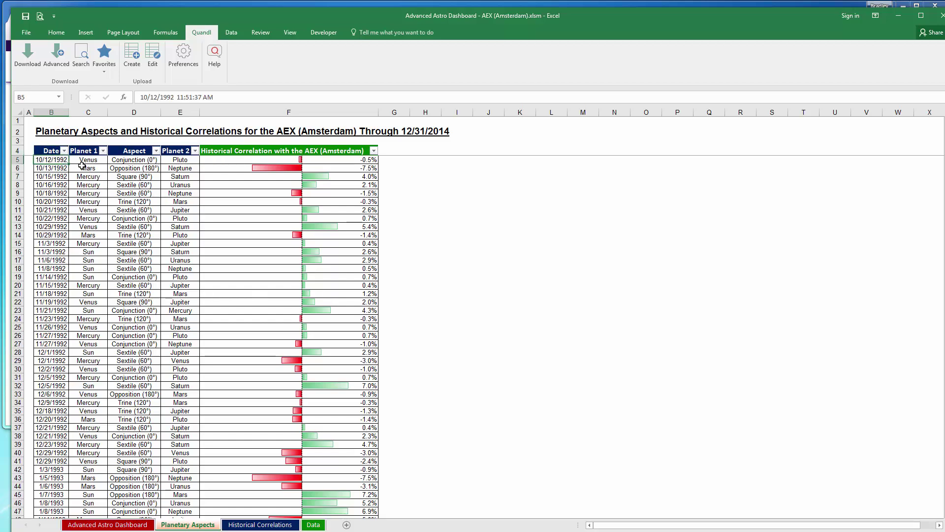
pyautogui.click(107, 524)
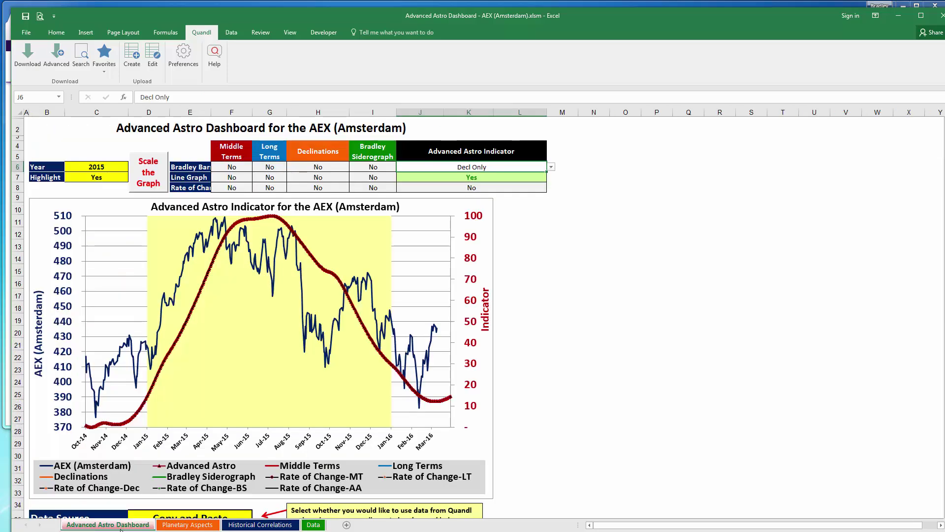
# Check the oldest date in the Copy and Paste price history against the Quandl rows beside it, then return to the dashboard's start.
pyautogui.scroll(-8, 409, 447)
pyautogui.click(419, 440)
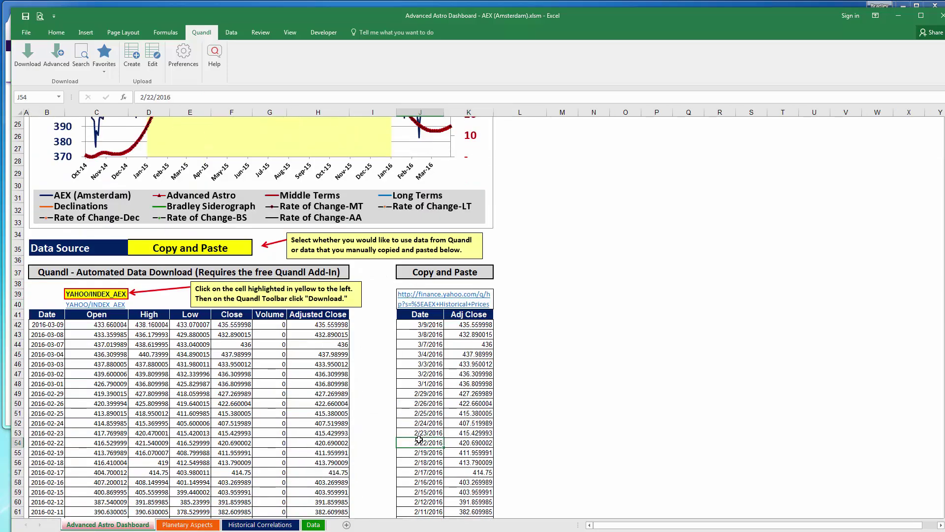
pyautogui.hotkey('ctrl', 'Down')
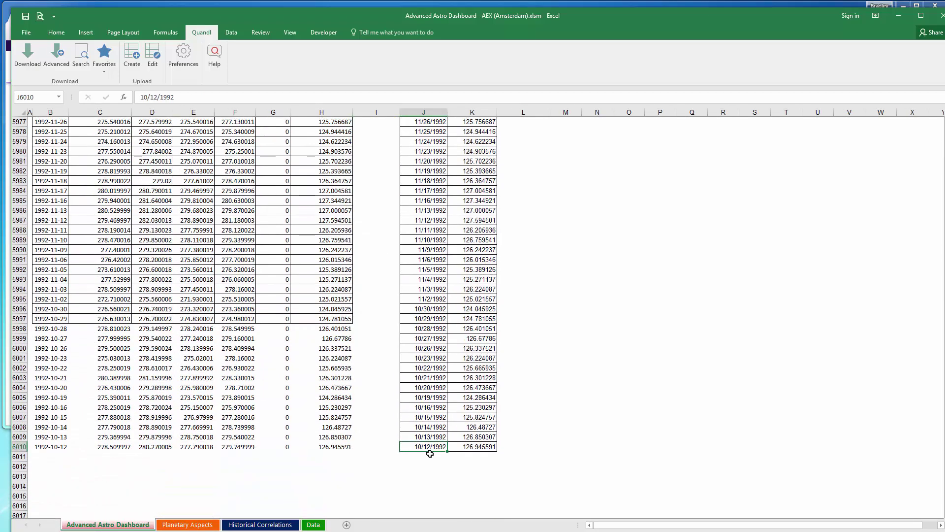
pyautogui.press('Left')
pyautogui.press('Left')
pyautogui.hotkey('ctrl', 'Home')
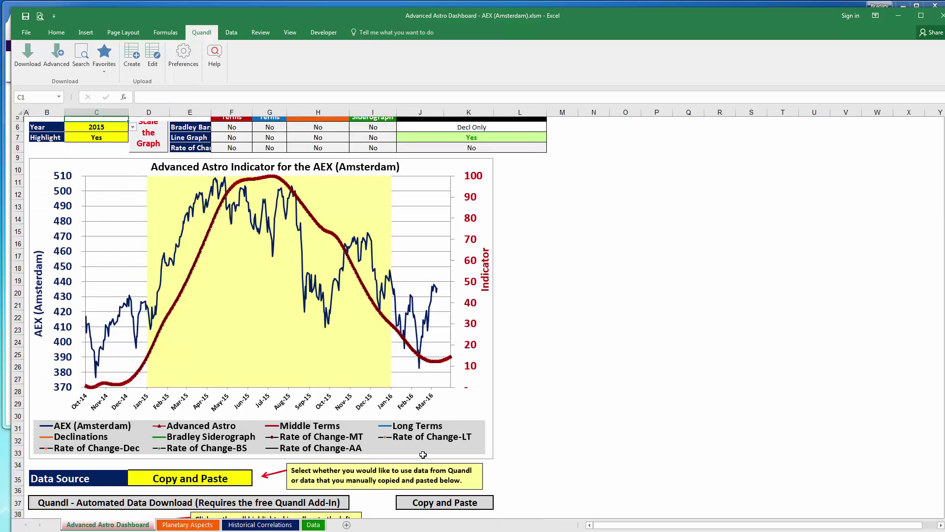
pyautogui.hotkey('ctrl', 'Home')
# Examine the range of dated aspects on the Planetary Aspects sheet, from the first entries to the last.
pyautogui.click(187, 525)
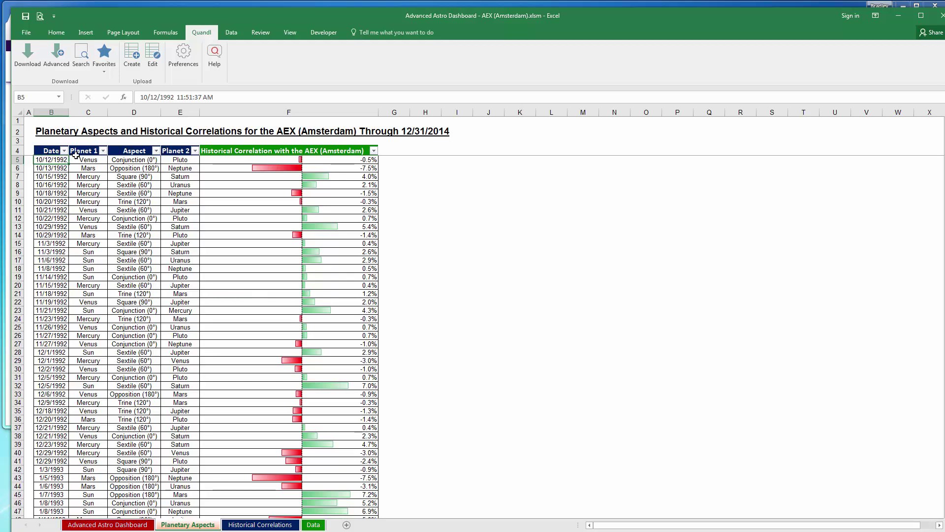
pyautogui.scroll(-15, 63, 157)
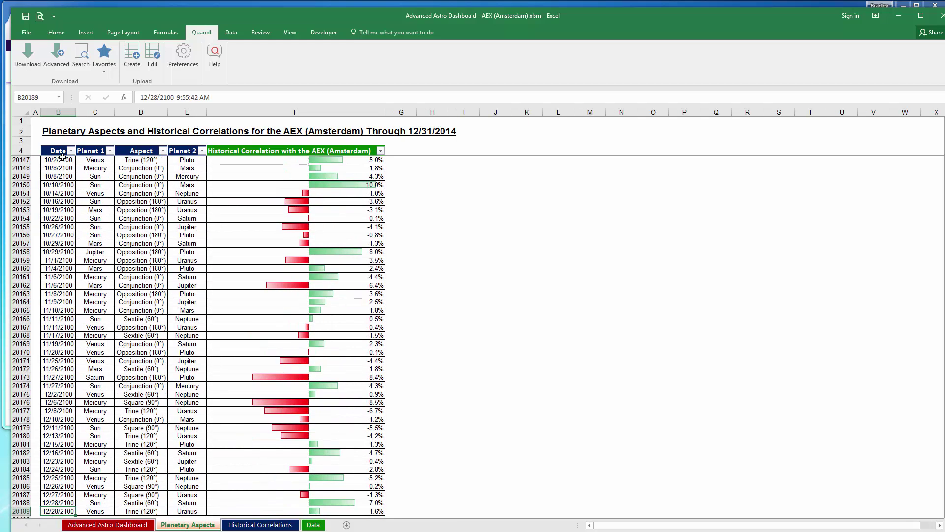
pyautogui.scroll(10, 63, 157)
pyautogui.scroll(3, 63, 157)
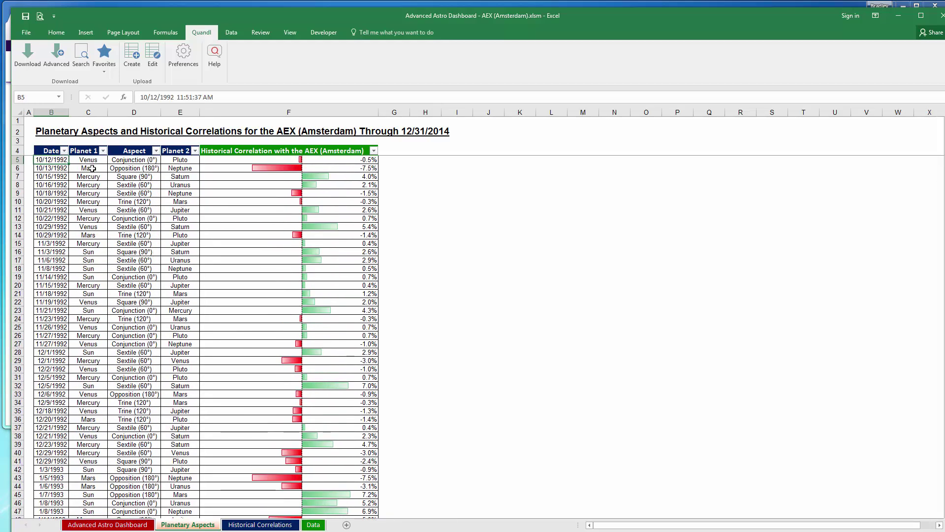
# Review the filter choices for the Planet 1, Aspect and Planet 2 columns without filtering the list.
pyautogui.click(141, 159)
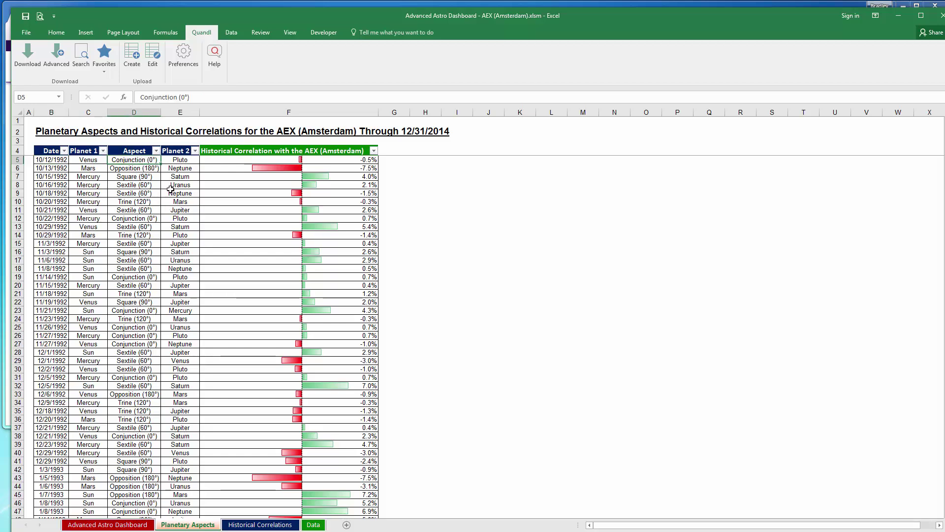
pyautogui.click(96, 149)
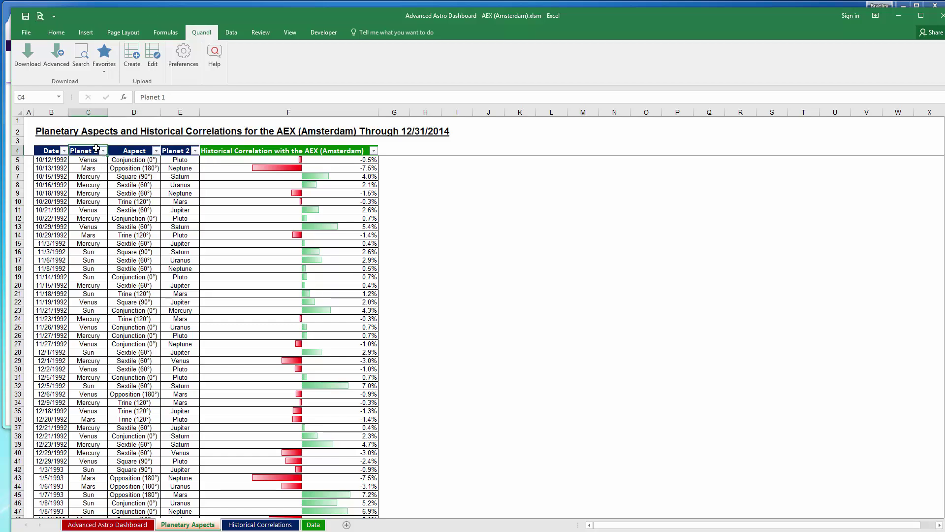
pyautogui.click(104, 151)
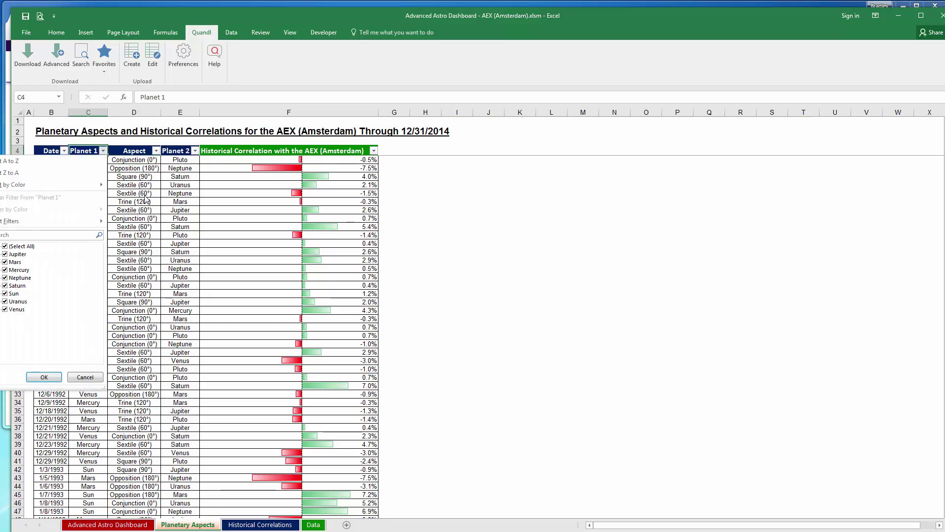
pyautogui.click(44, 376)
pyautogui.click(134, 150)
pyautogui.click(156, 150)
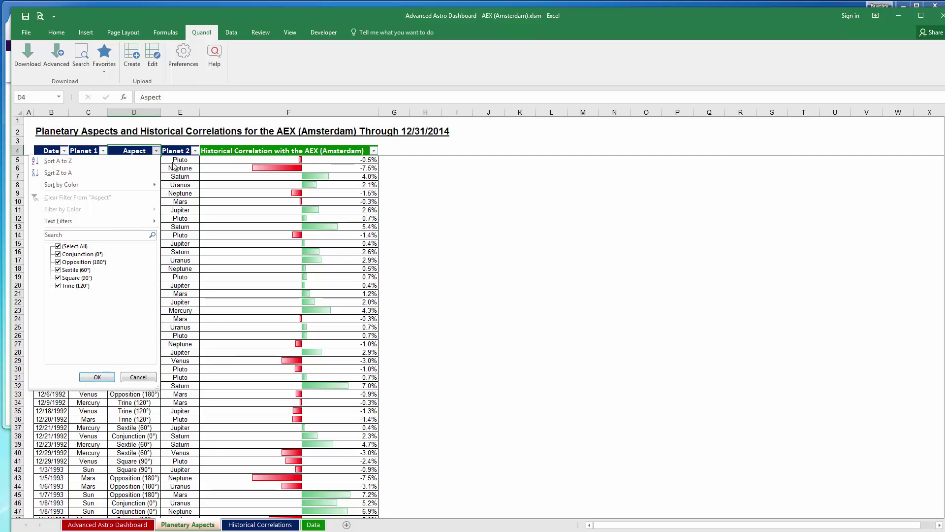
pyautogui.click(97, 376)
pyautogui.click(195, 150)
pyautogui.press('Escape')
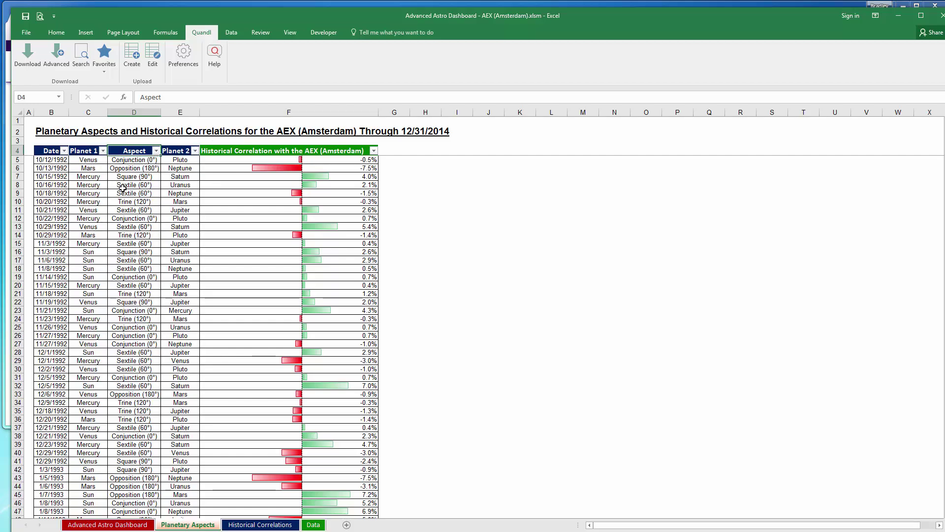
# Examine the Mars–Neptune opposition near the start of the list, and the 3/23/2016 Jupiter–Saturn square with its historical correlation.
pyautogui.moveTo(89, 167); pyautogui.dragTo(177, 170)
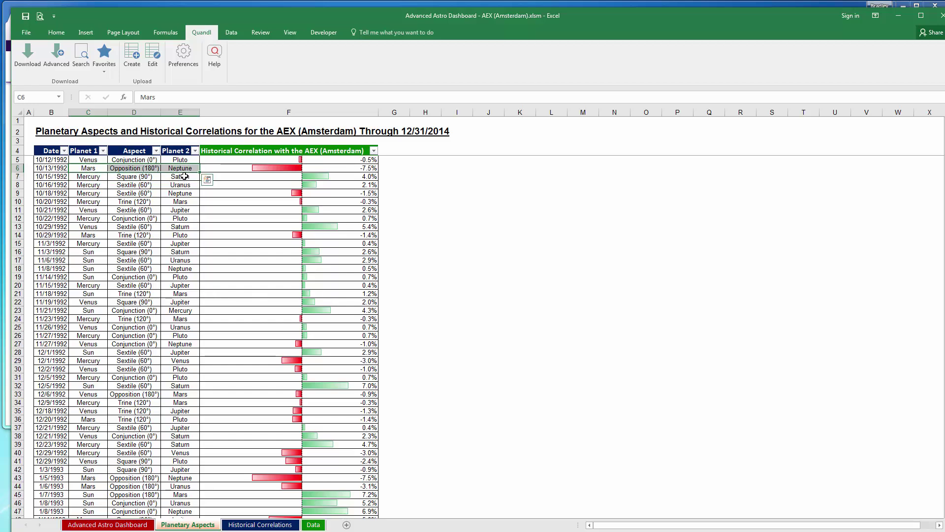
pyautogui.click(154, 216)
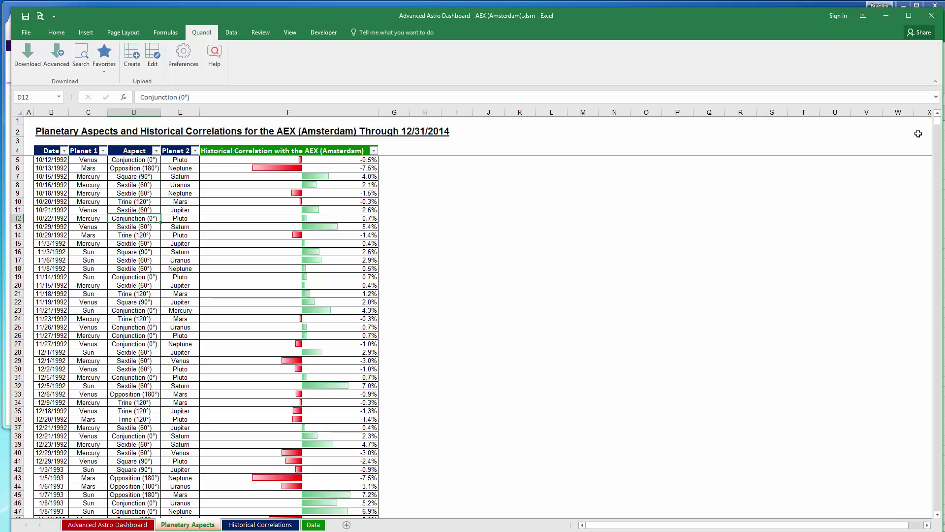
pyautogui.moveTo(940, 121); pyautogui.dragTo(939, 204)
pyautogui.scroll(-15, 93, 355)
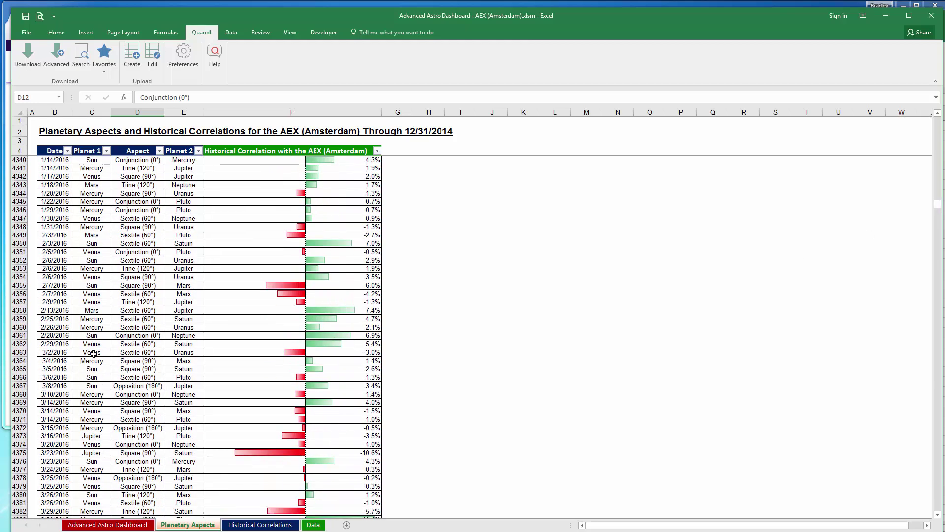
pyautogui.scroll(-5, 98, 347)
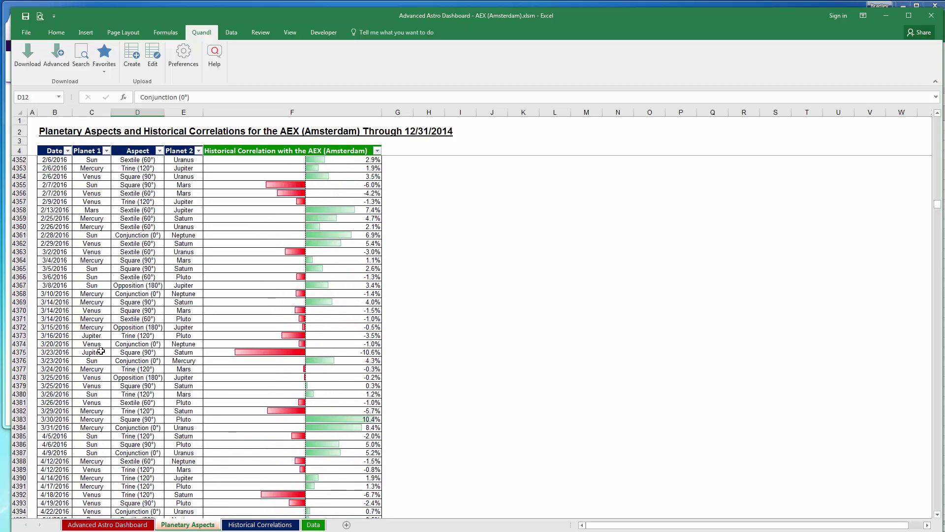
pyautogui.click(58, 278)
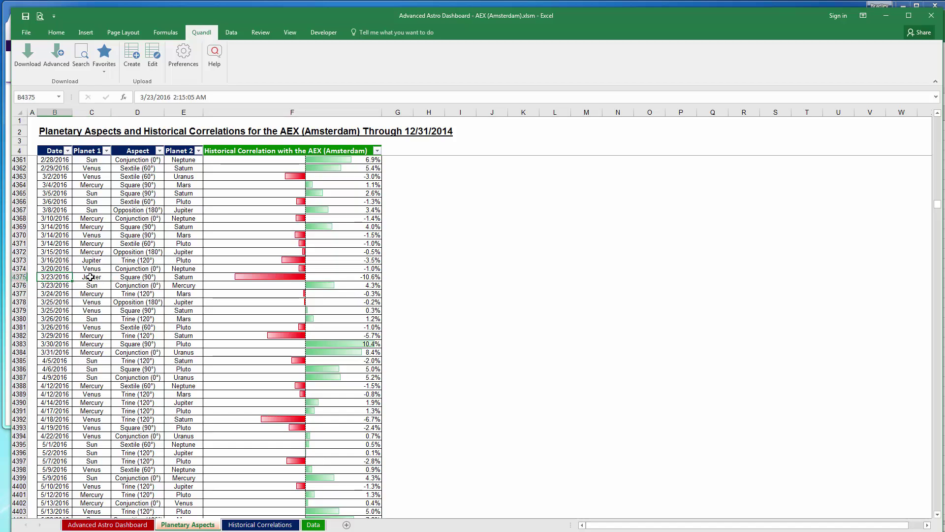
pyautogui.moveTo(90, 277); pyautogui.dragTo(194, 274)
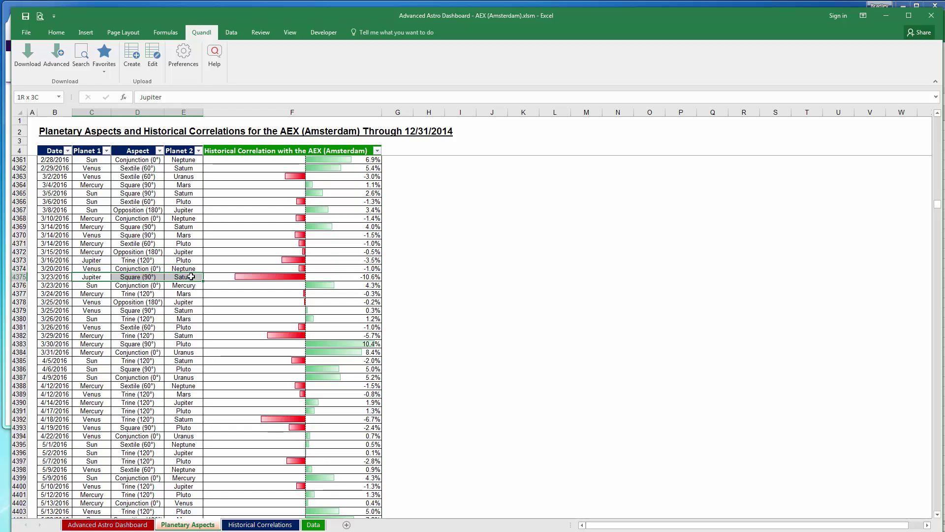
pyautogui.moveTo(187, 279); pyautogui.dragTo(187, 279)
pyautogui.click(293, 279)
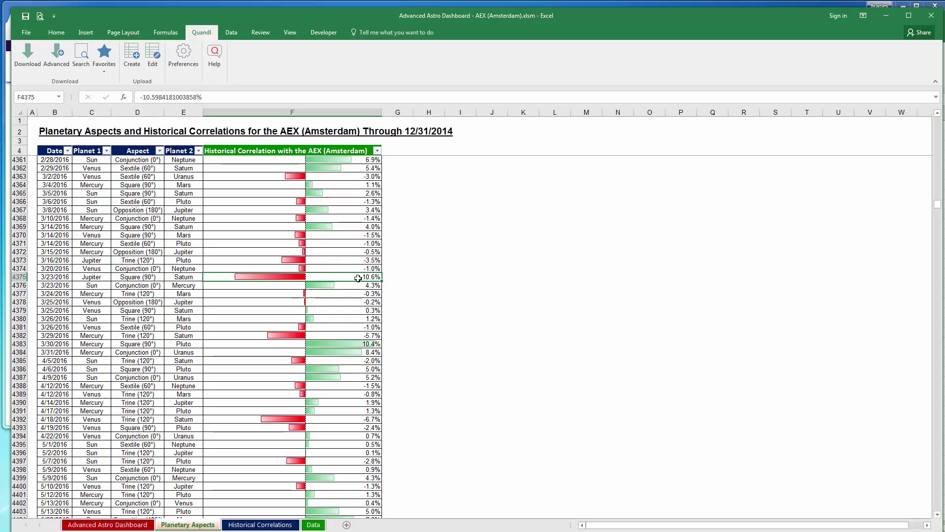
# On the Historical Correlations sheet, set the font colour of the Jupiter_Saturn weight under Square (90°) to black.
pyautogui.click(260, 524)
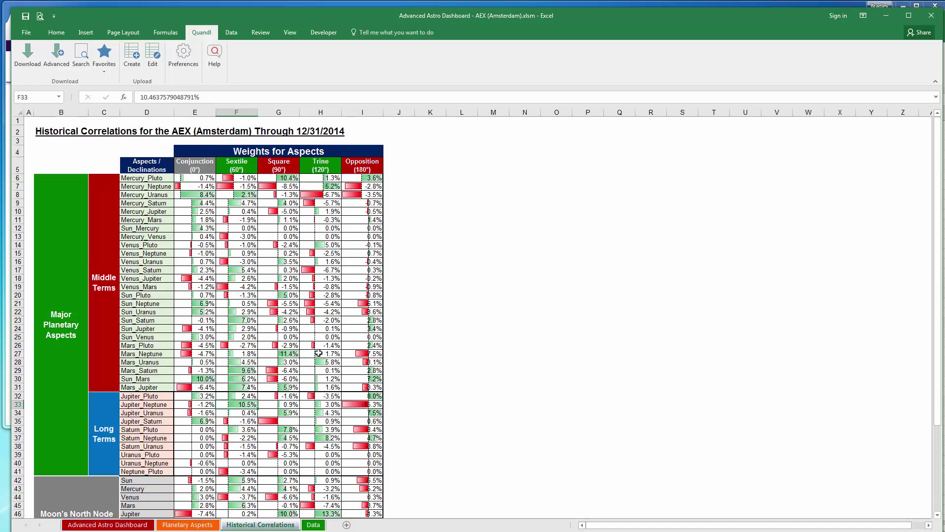
pyautogui.scroll(-1, 319, 353)
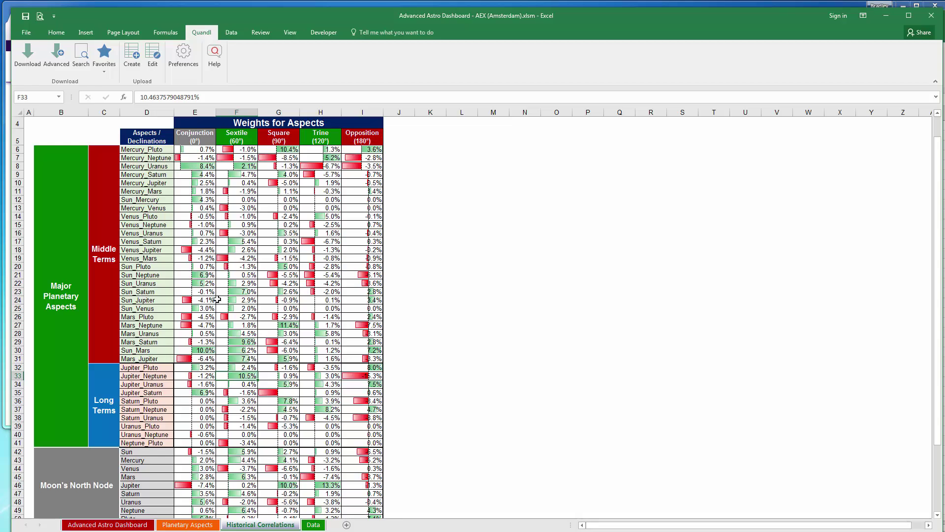
pyautogui.click(145, 391)
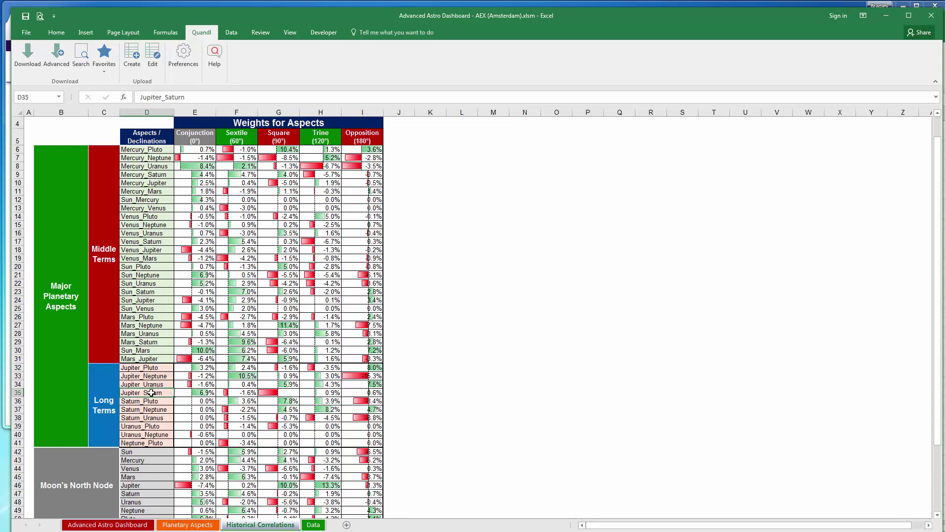
pyautogui.moveTo(152, 393)
pyautogui.mouseDown()
pyautogui.moveTo(197, 385)
pyautogui.moveTo(159, 390)
pyautogui.mouseUp()
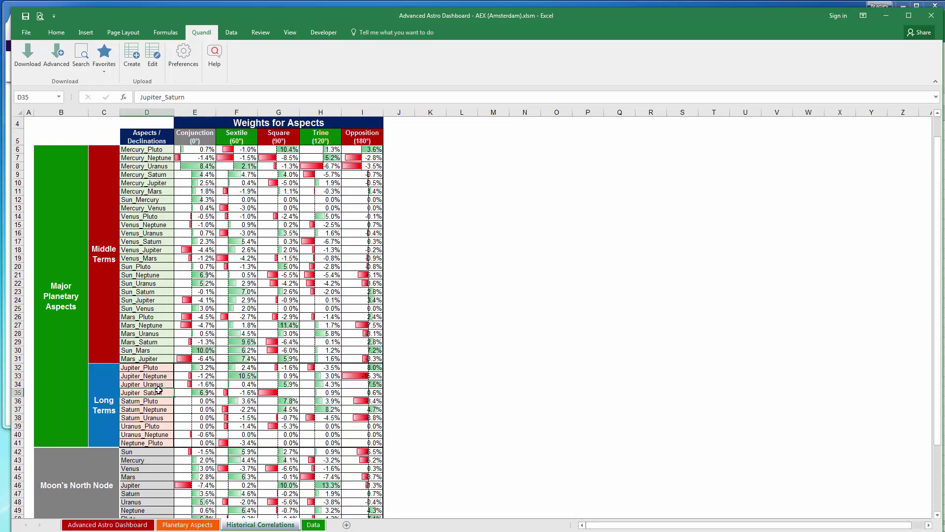
pyautogui.click(289, 393)
pyautogui.rightClick(290, 393)
pyautogui.click(354, 382)
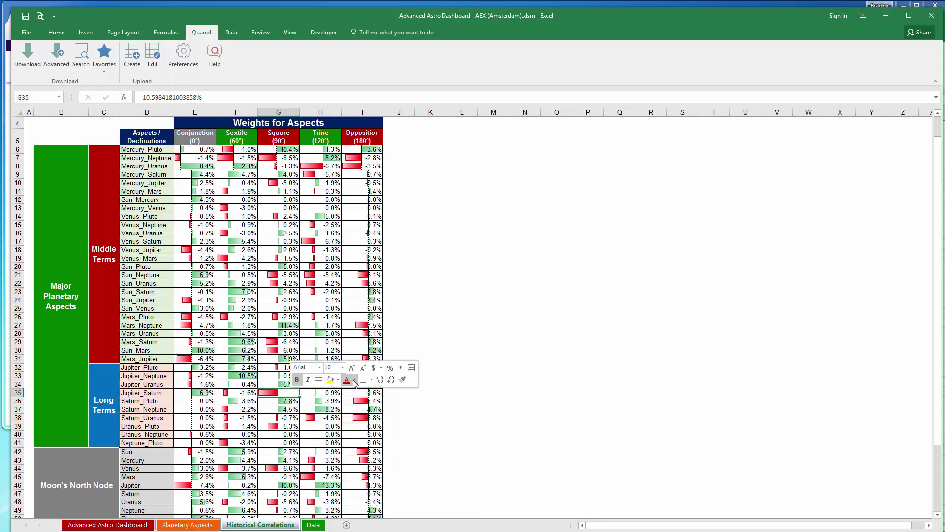
pyautogui.click(357, 389)
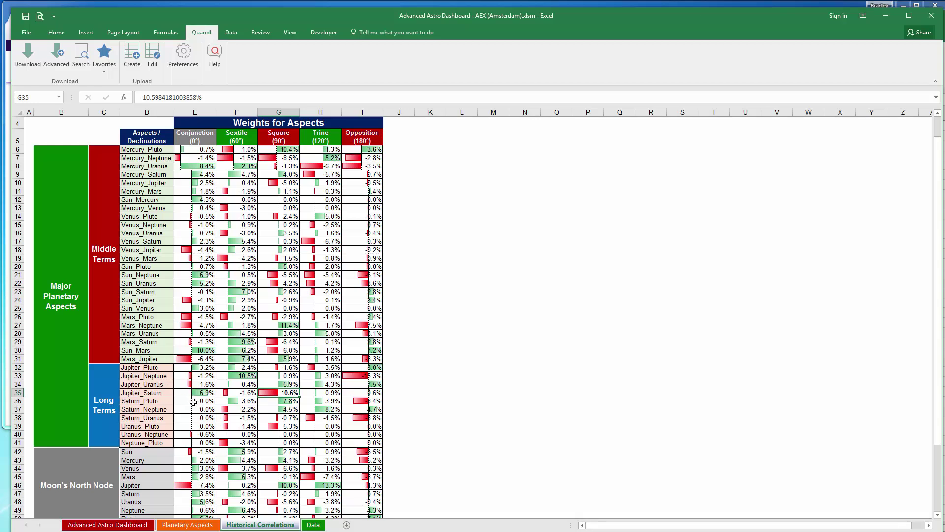
# Back on the Planetary Aspects sheet, select the 3/23/2016 Jupiter–Saturn square entry from its date through its correlation.
pyautogui.click(182, 525)
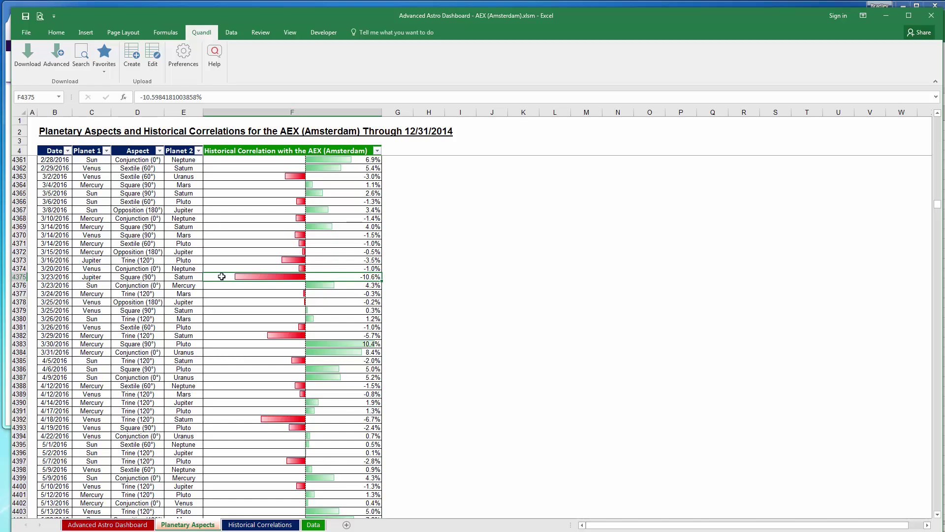
pyautogui.hotkey('shift', 'Left')
pyautogui.hotkey('shift', 'Left')
pyautogui.hotkey('shift', 'Left')
pyautogui.hotkey('shift', 'Left')
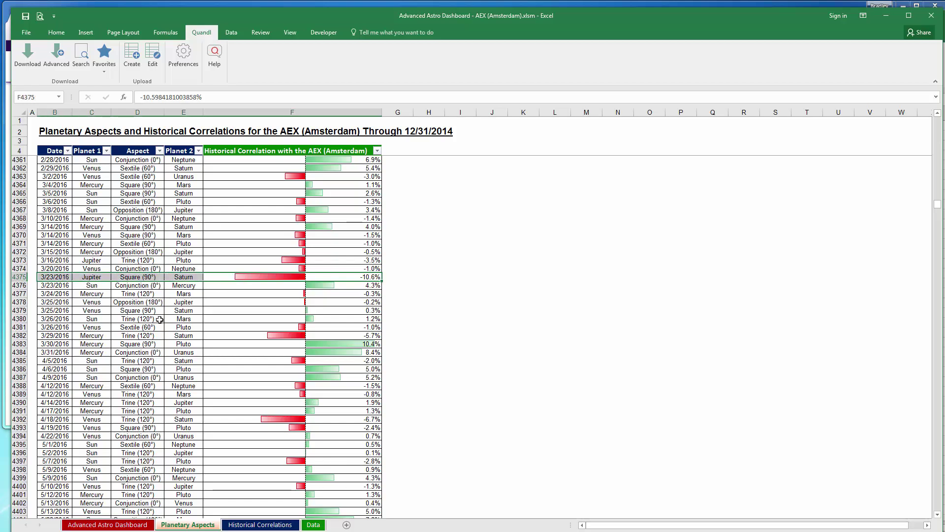
pyautogui.scroll(3, 203, 286)
pyautogui.scroll(-1, 180, 315)
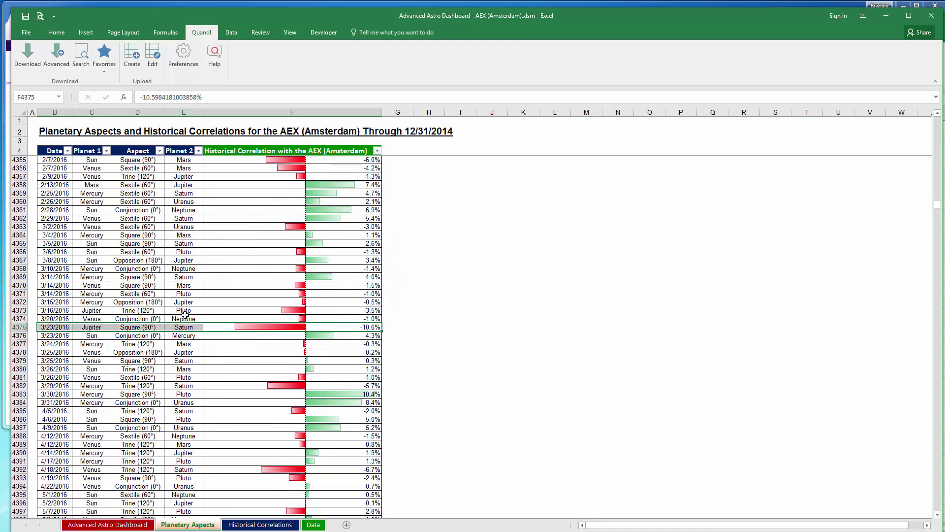
# Return to the dashboard and review the Advanced Astro Indicator options, keeping Decl Only.
pyautogui.click(140, 524)
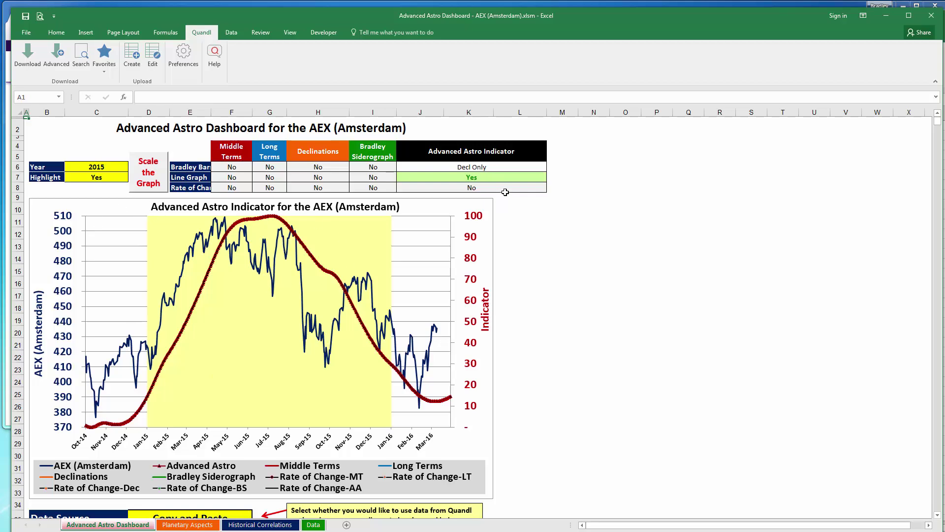
pyautogui.click(486, 168)
pyautogui.click(551, 167)
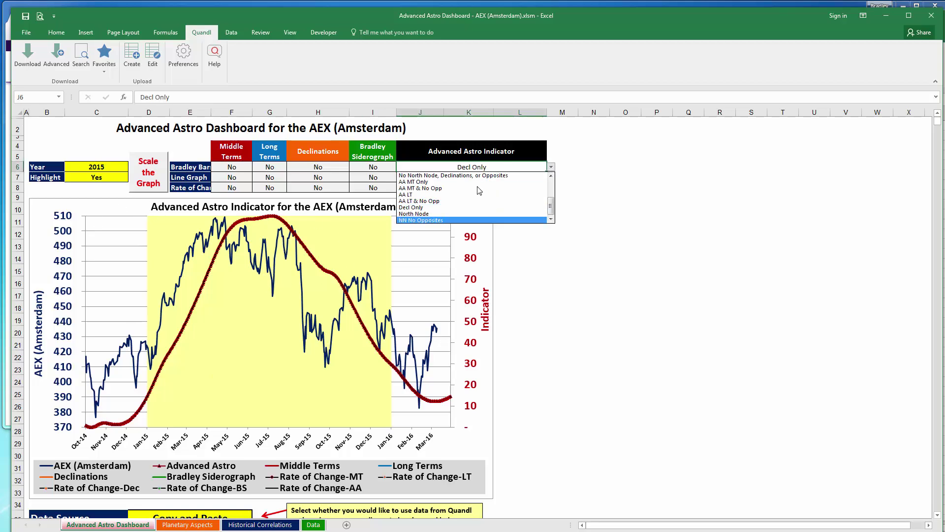
pyautogui.press('Escape')
# Highlight the Quandl rows from 2016-03-09 back to 2016-02-16, and recent dates in the Copy and Paste table.
pyautogui.scroll(-9, 187, 474)
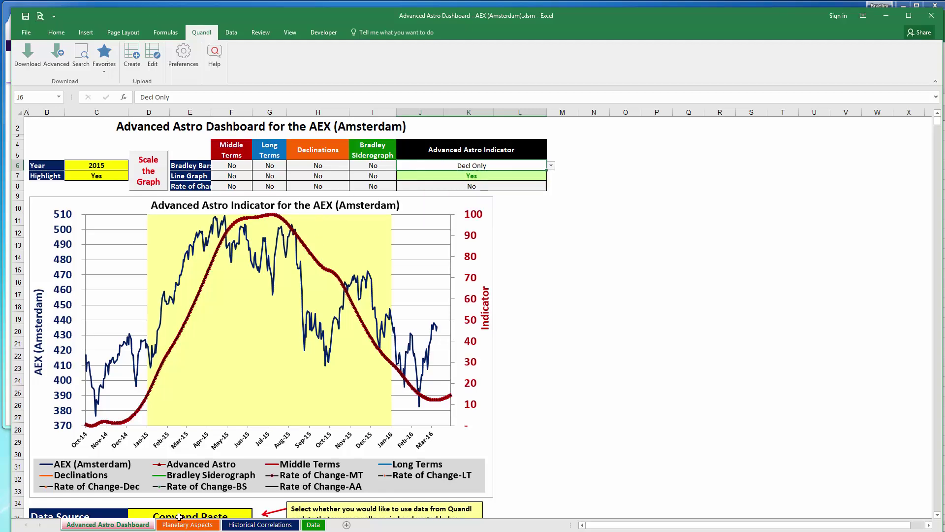
pyautogui.moveTo(58, 290); pyautogui.dragTo(294, 441)
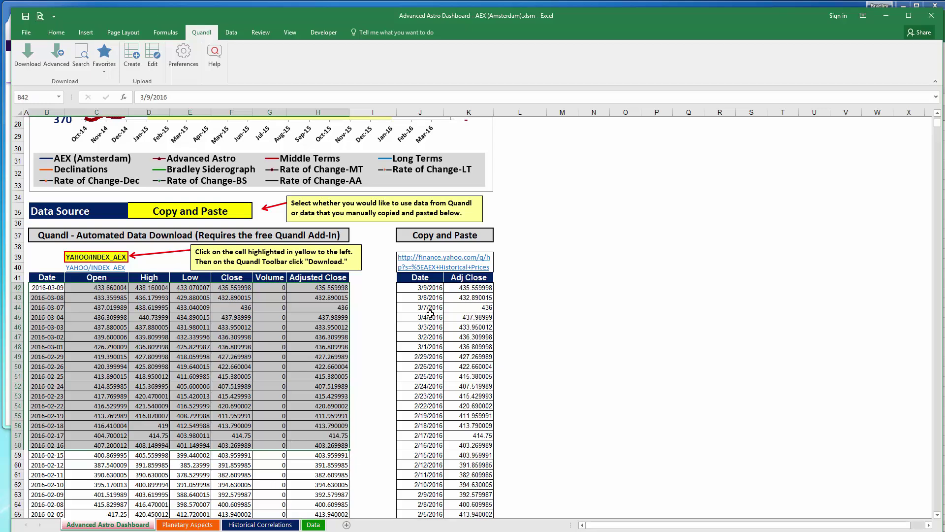
pyautogui.moveTo(420, 307); pyautogui.dragTo(420, 357)
pyautogui.scroll(9, 420, 356)
# Revisit the 3/23/2016 Jupiter–Saturn square on the Planetary Aspects sheet and return to the dashboard.
pyautogui.click(199, 524)
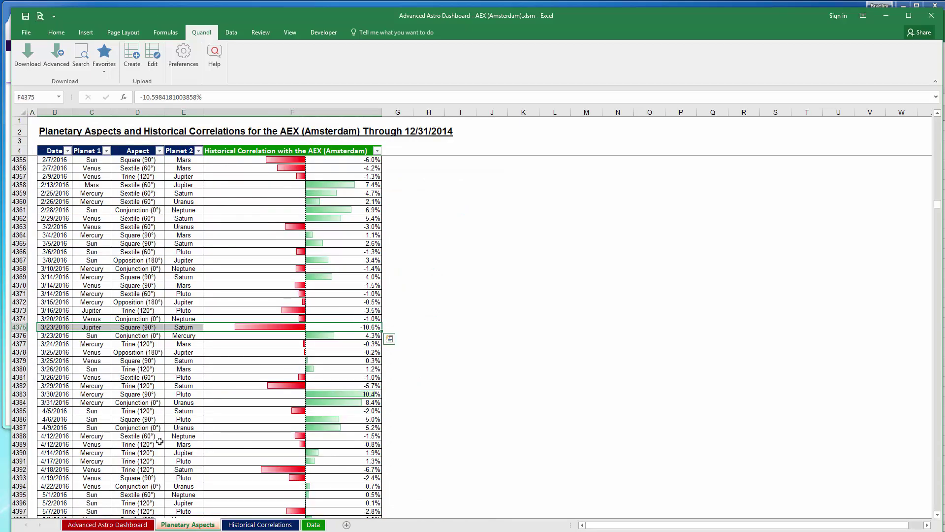
pyautogui.scroll(1, 70, 185)
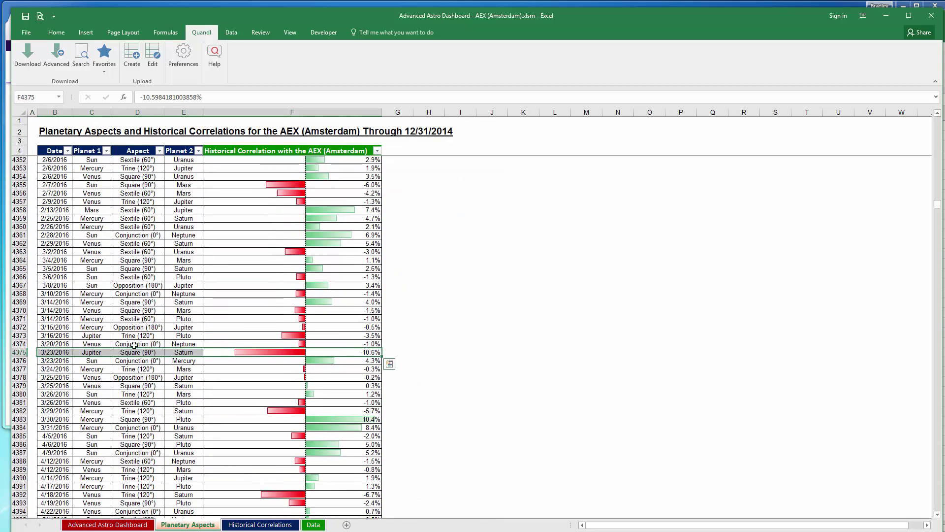
pyautogui.click(183, 352)
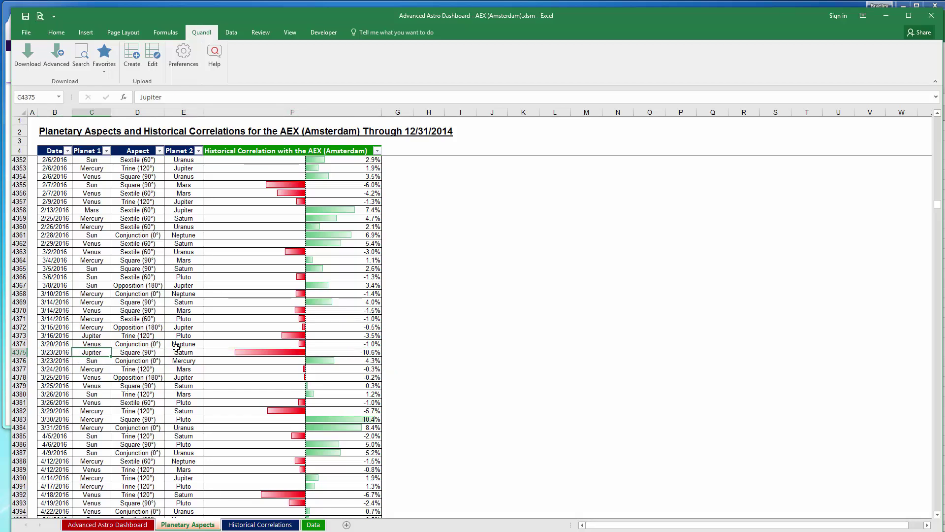
pyautogui.click(254, 353)
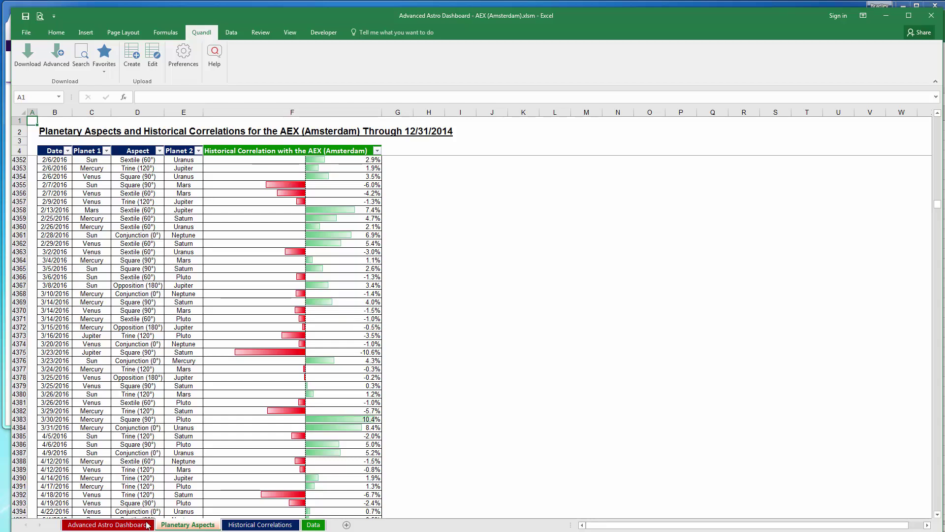
pyautogui.click(123, 524)
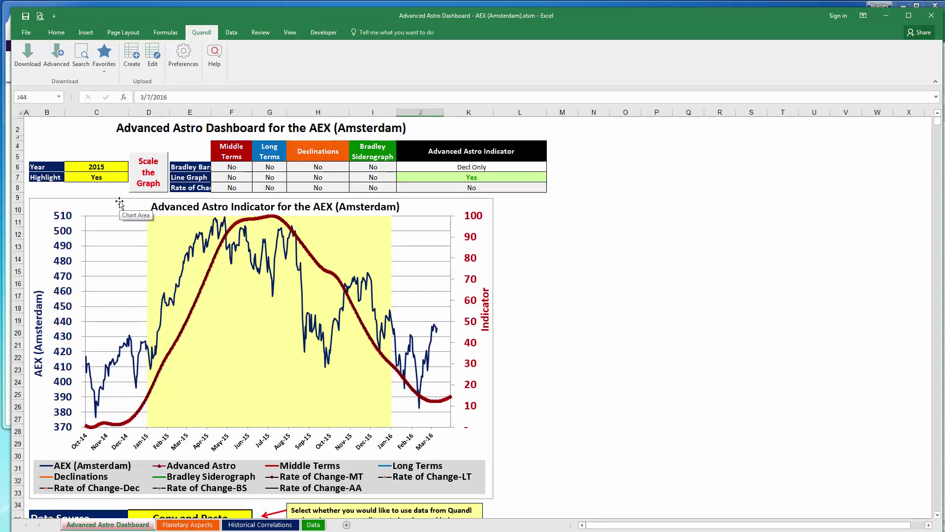